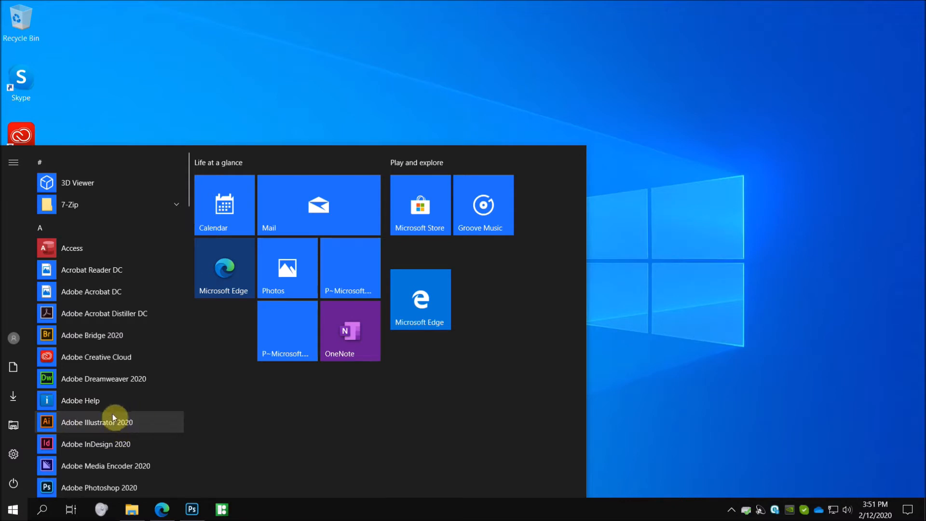
Open Adobe Illustrator 2020 and create a new landscape document of 1366 × 768 px with one artboard
{"action": "left_click", "coordinate": [146, 421]}
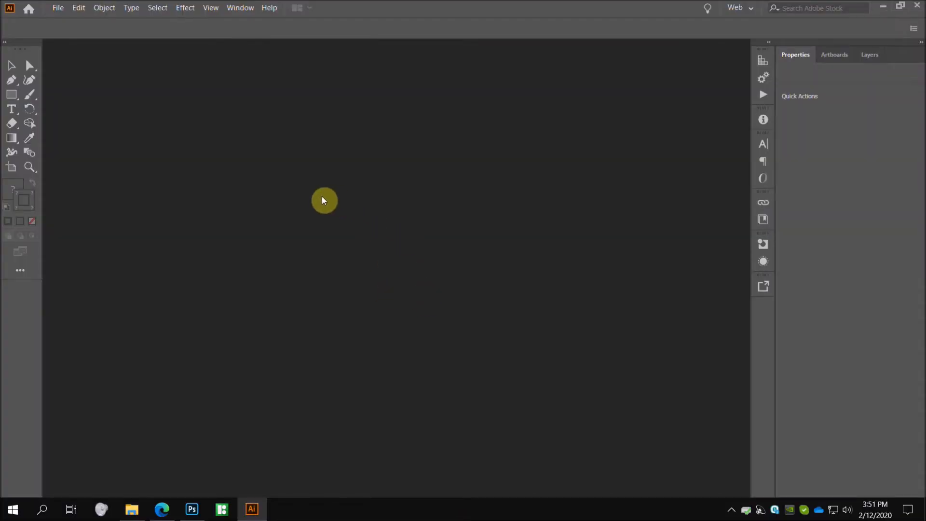
{"action": "left_click", "coordinate": [57, 8]}
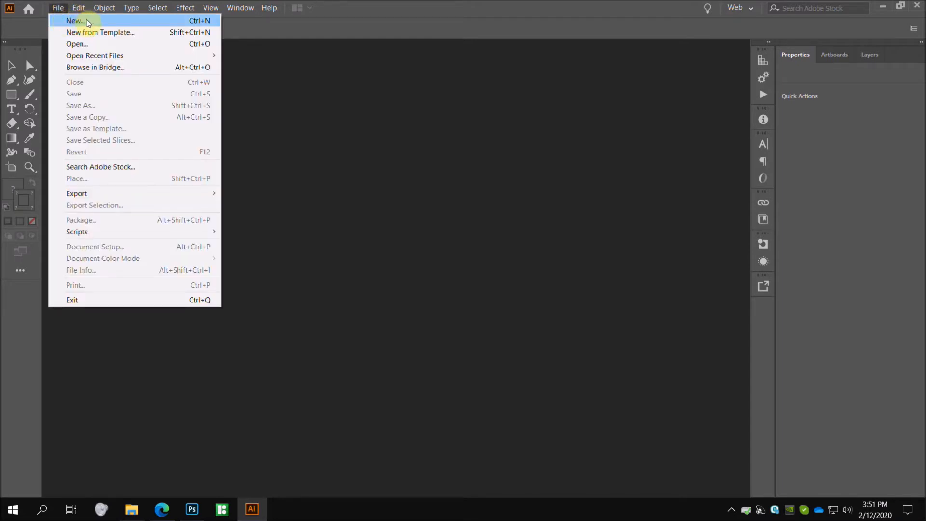
{"action": "left_click", "coordinate": [139, 20]}
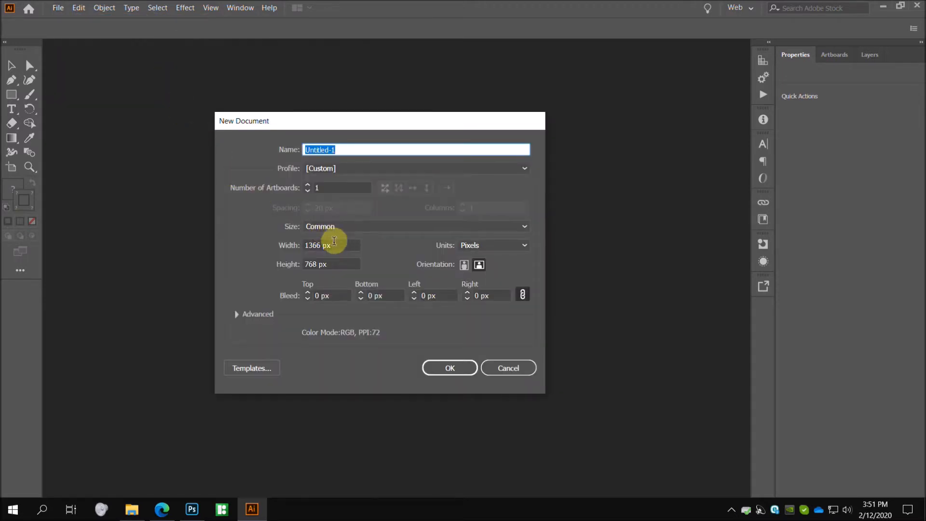
{"action": "left_click", "coordinate": [448, 367]}
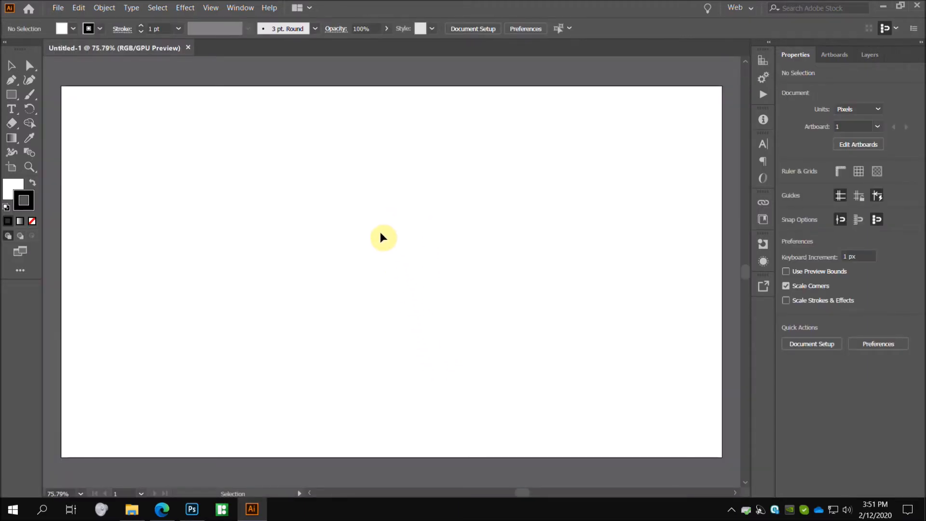
Draw a straight horizontal line about 309 px long in the upper part of the artboard with the Pen tool
{"action": "left_click", "coordinate": [10, 81]}
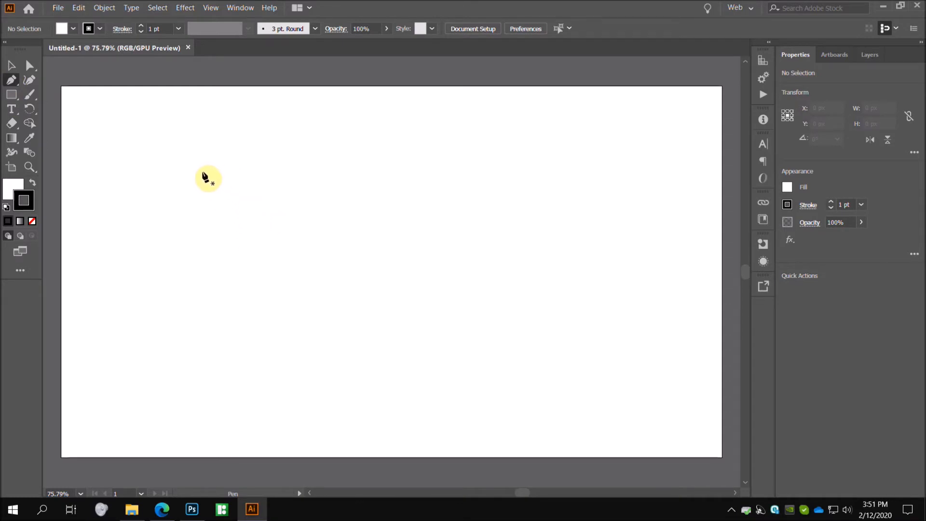
{"action": "left_click", "coordinate": [225, 172]}
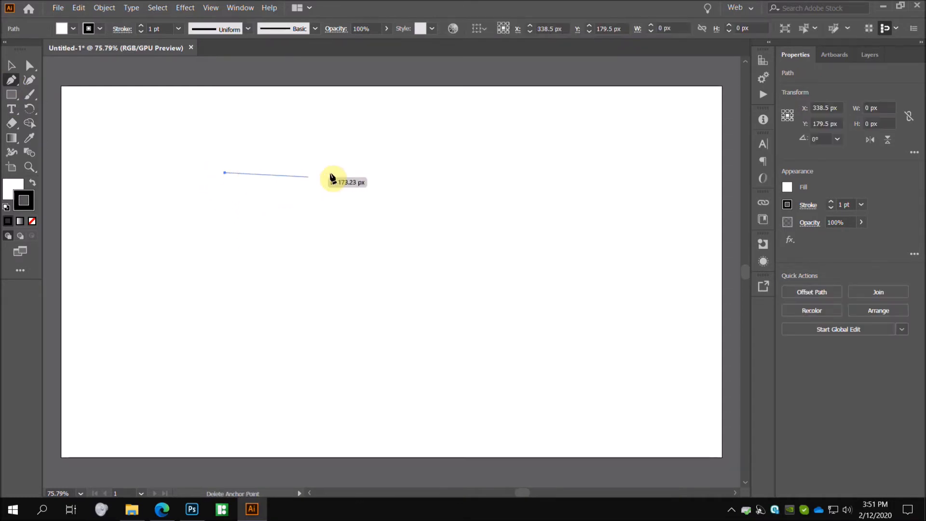
{"action": "left_click", "coordinate": [375, 176], "text": "shift"}
{"action": "key", "text": "v"}
Set the line's stroke weight to 7 pt
{"action": "left_click", "coordinate": [357, 173]}
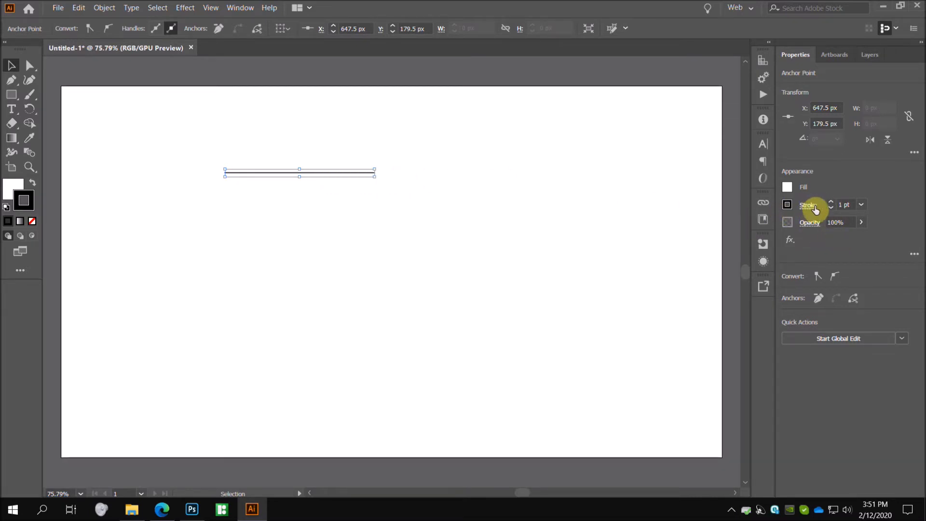
{"action": "left_click", "coordinate": [861, 204]}
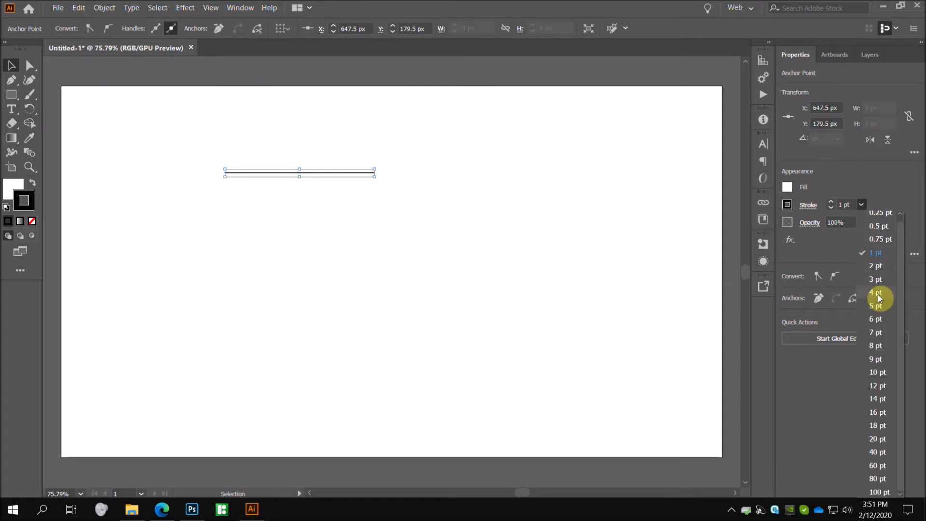
{"action": "left_click", "coordinate": [877, 333]}
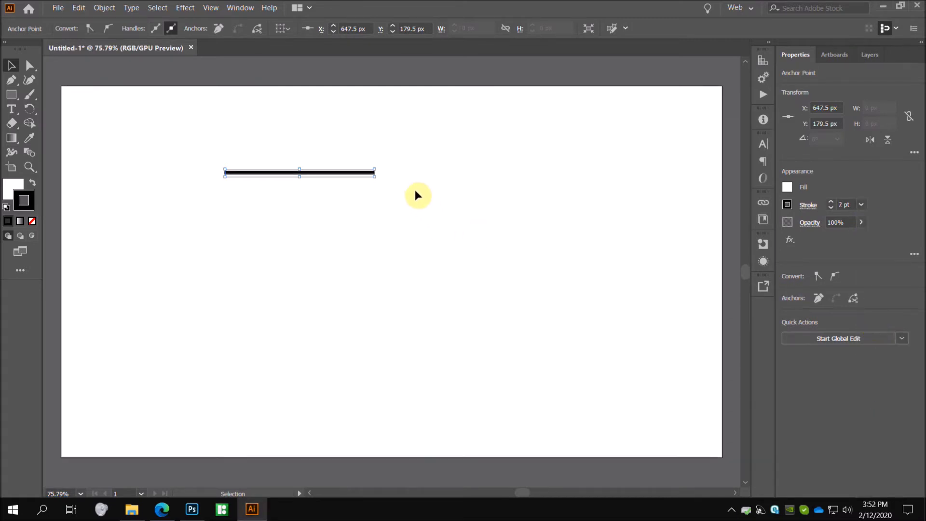
{"action": "left_click", "coordinate": [486, 212]}
Set the horizontal line's stroke weight to 6 pt and keep the line selected
{"action": "left_click_drag", "start_coordinate": [254, 224], "coordinate": [201, 174]}
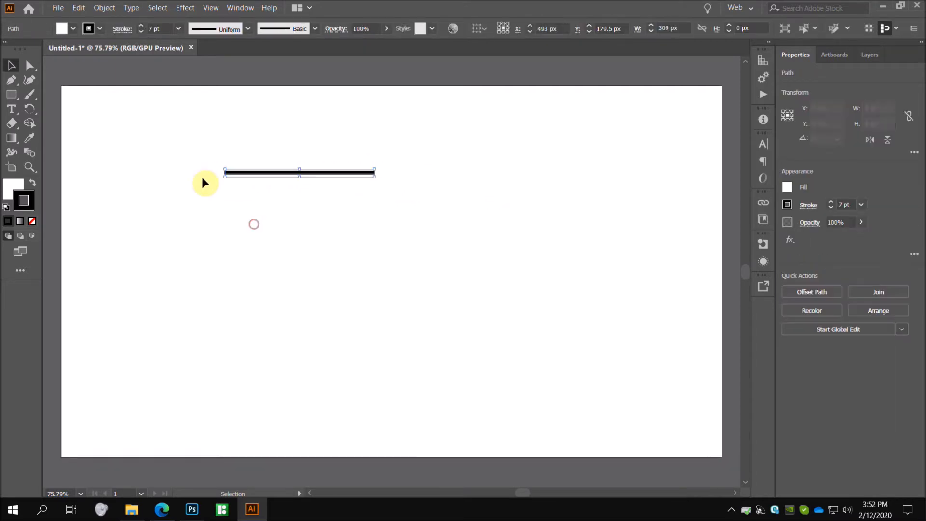
{"action": "left_click", "coordinate": [860, 204]}
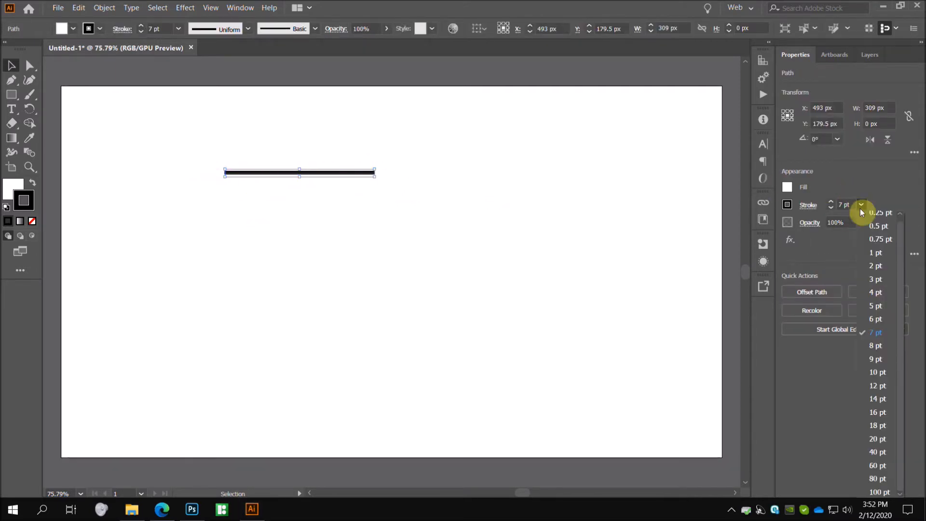
{"action": "left_click", "coordinate": [879, 318]}
{"action": "left_click_drag", "start_coordinate": [390, 162], "coordinate": [234, 192]}
{"action": "left_click_drag", "start_coordinate": [270, 232], "coordinate": [217, 185]}
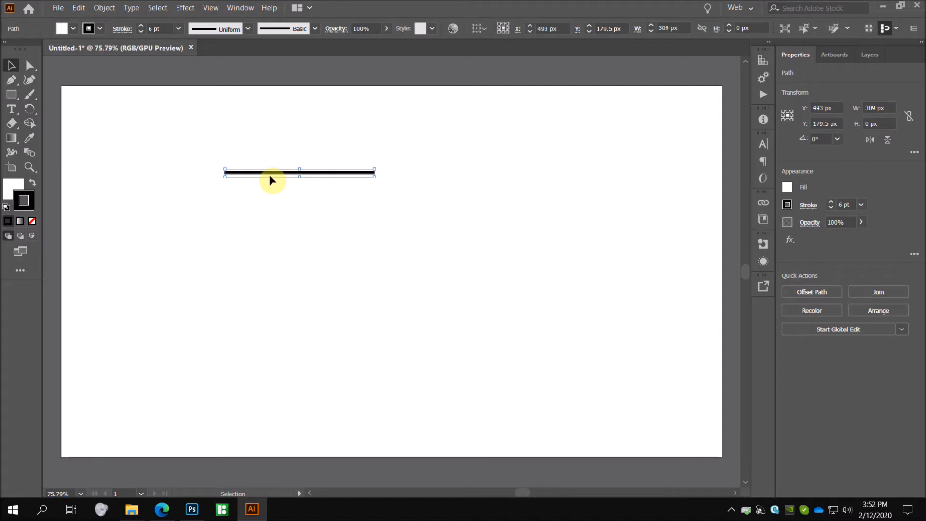
Display the Stroke settings for the line with all of their options, including the arrowheads
{"action": "left_click", "coordinate": [240, 8]}
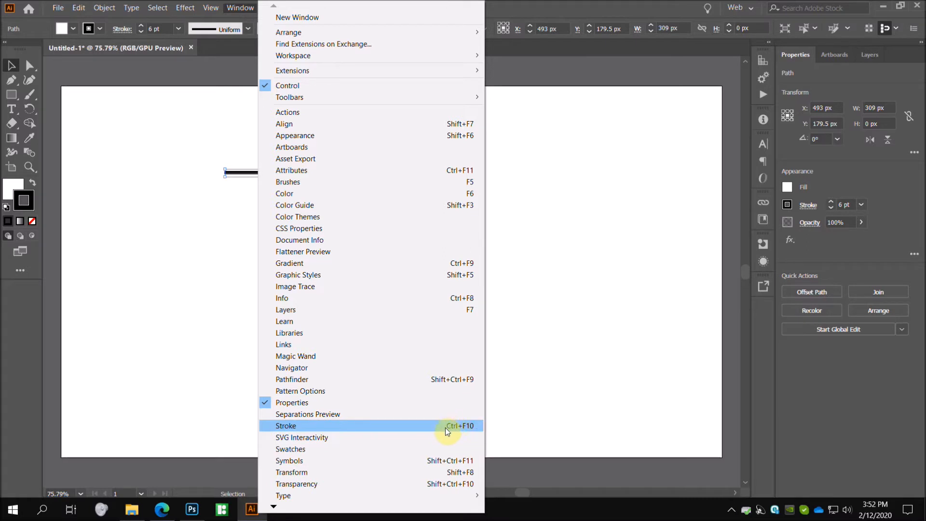
{"action": "left_click", "coordinate": [397, 426]}
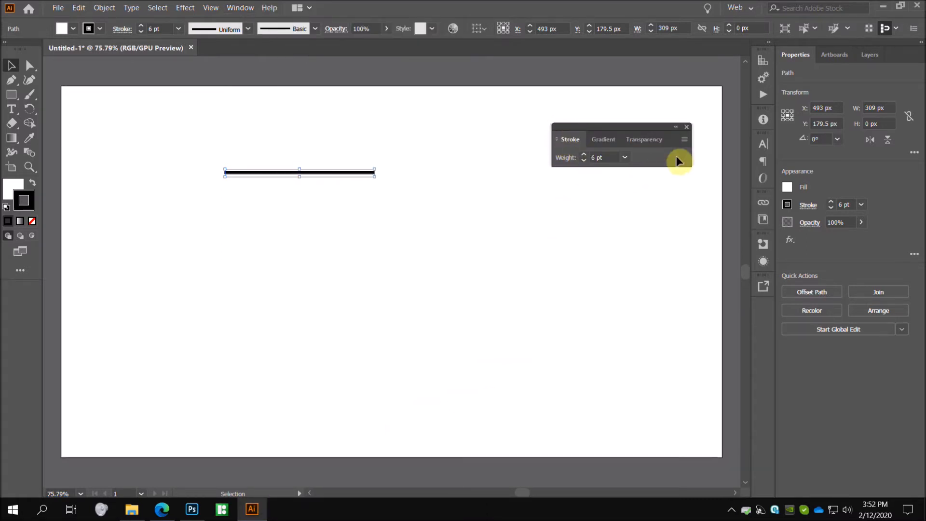
{"action": "left_click", "coordinate": [683, 140]}
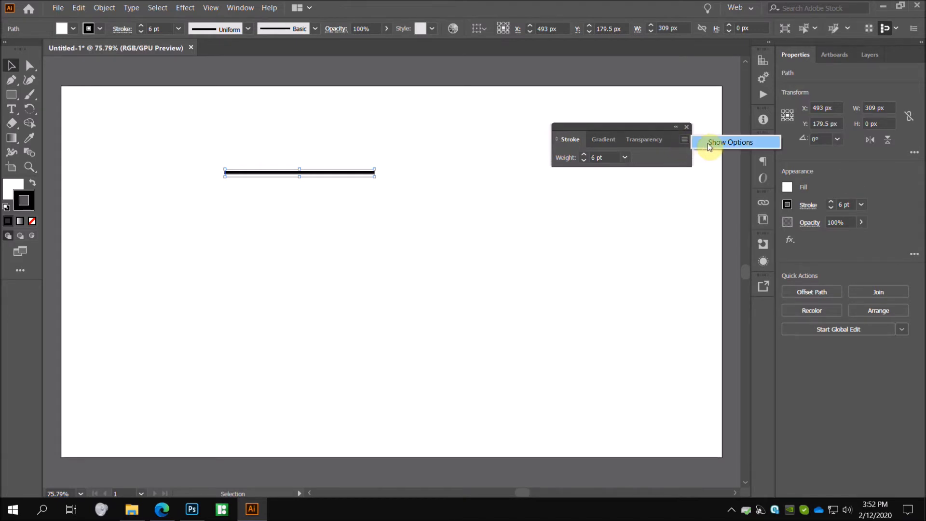
{"action": "left_click", "coordinate": [722, 141]}
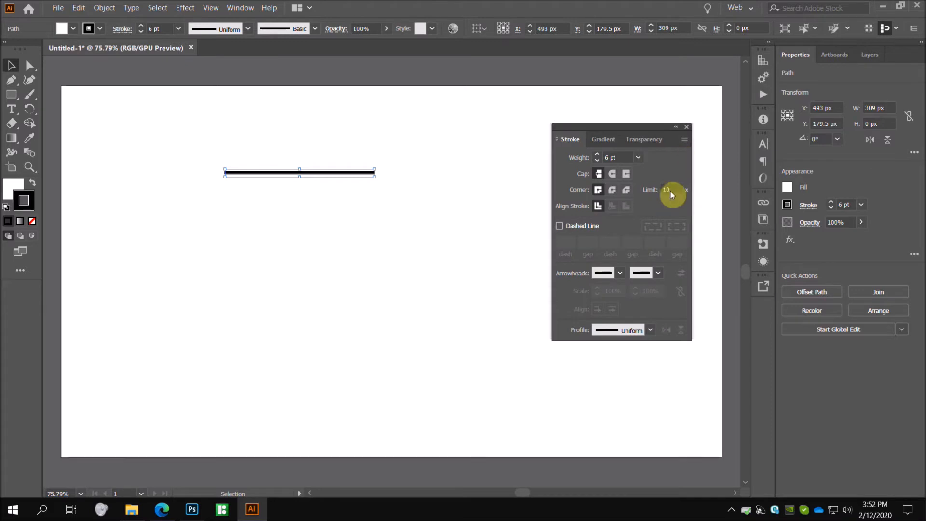
Hide the additional Stroke options and show them again
{"action": "left_click", "coordinate": [684, 139]}
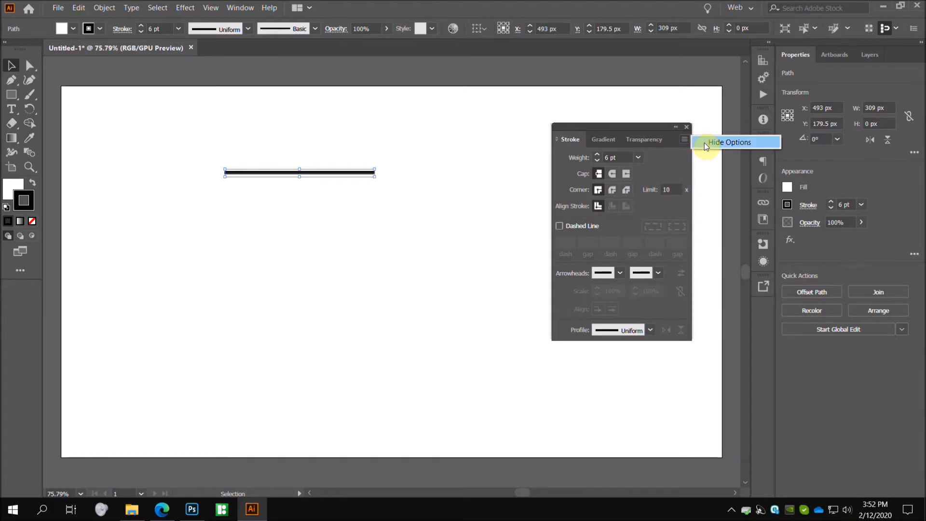
{"action": "left_click", "coordinate": [705, 143]}
{"action": "left_click", "coordinate": [684, 140]}
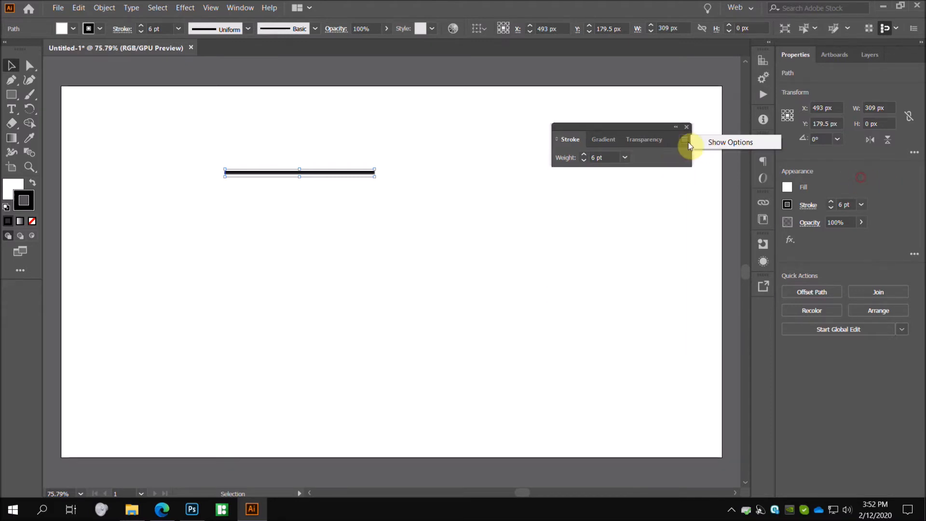
{"action": "left_click", "coordinate": [714, 142]}
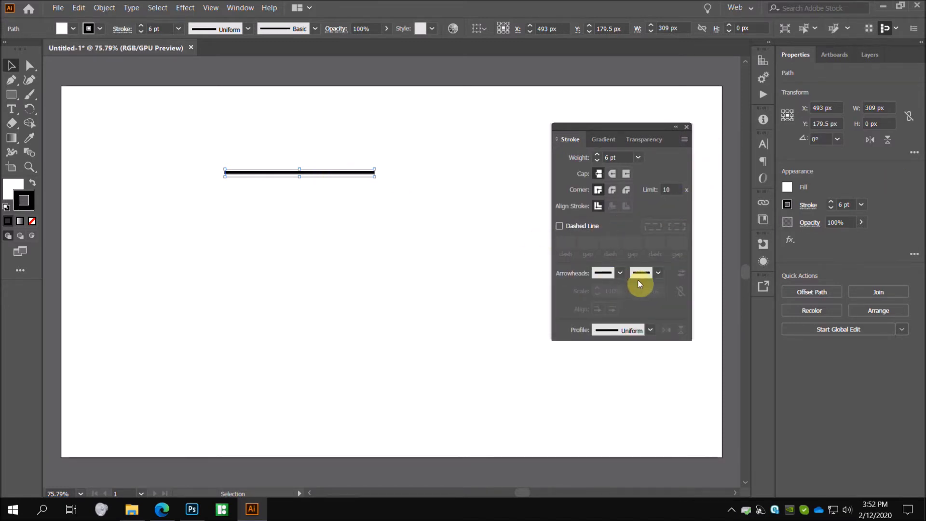
Try the Arrow 1 and Arrow 4 arrowheads on the line's end point
{"action": "left_click", "coordinate": [657, 274]}
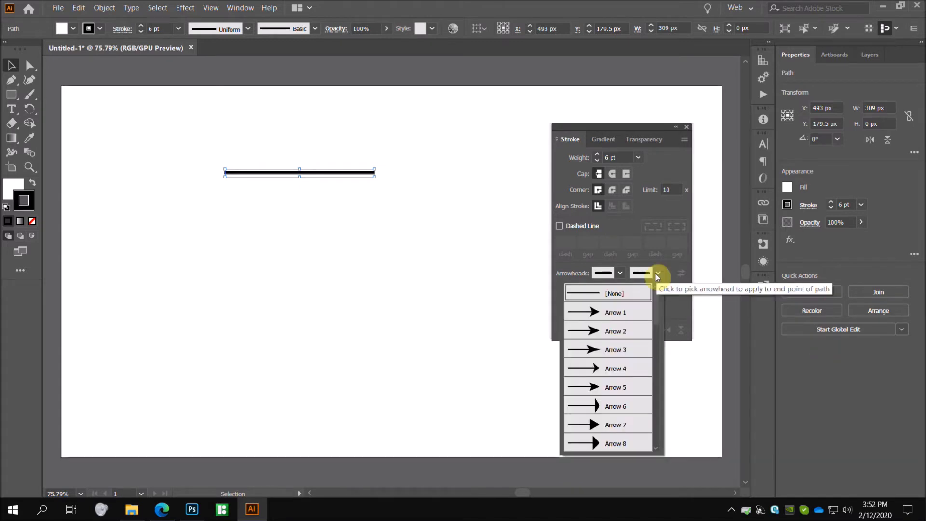
{"action": "left_click", "coordinate": [606, 314]}
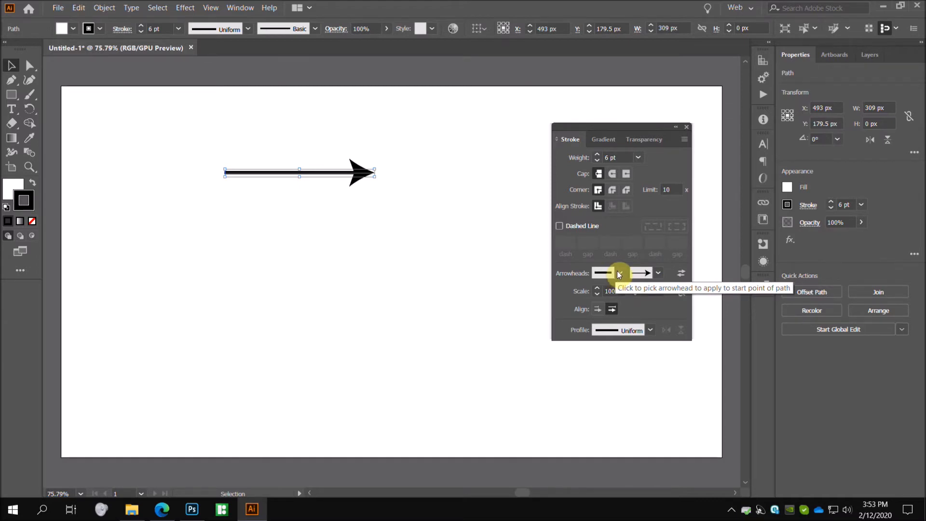
{"action": "left_click", "coordinate": [657, 273]}
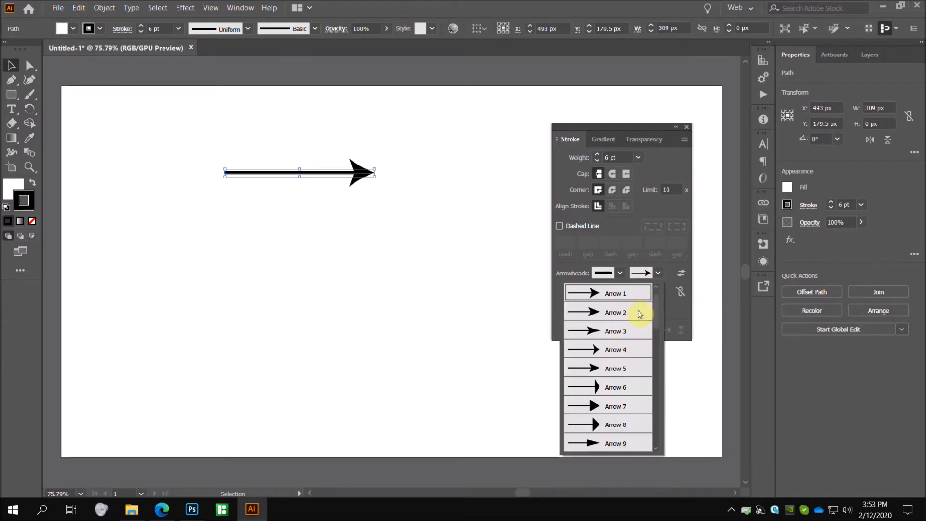
{"action": "left_click", "coordinate": [616, 349]}
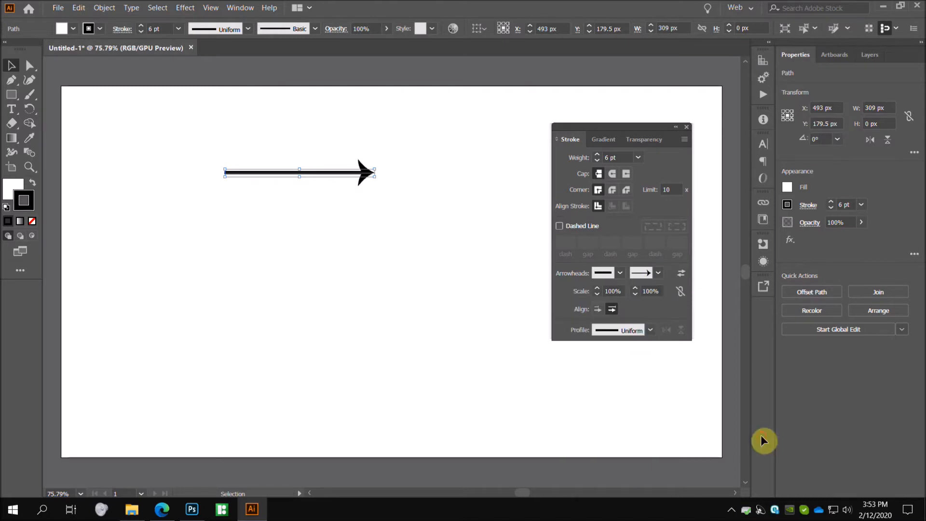
Try the Arrow 8 and Arrow 9 arrowheads on the line's end point, viewing each with the line deselected
{"action": "left_click", "coordinate": [659, 274]}
{"action": "left_click", "coordinate": [612, 374]}
{"action": "left_click", "coordinate": [491, 224]}
{"action": "left_click_drag", "start_coordinate": [379, 153], "coordinate": [207, 203]}
{"action": "left_click", "coordinate": [658, 273]}
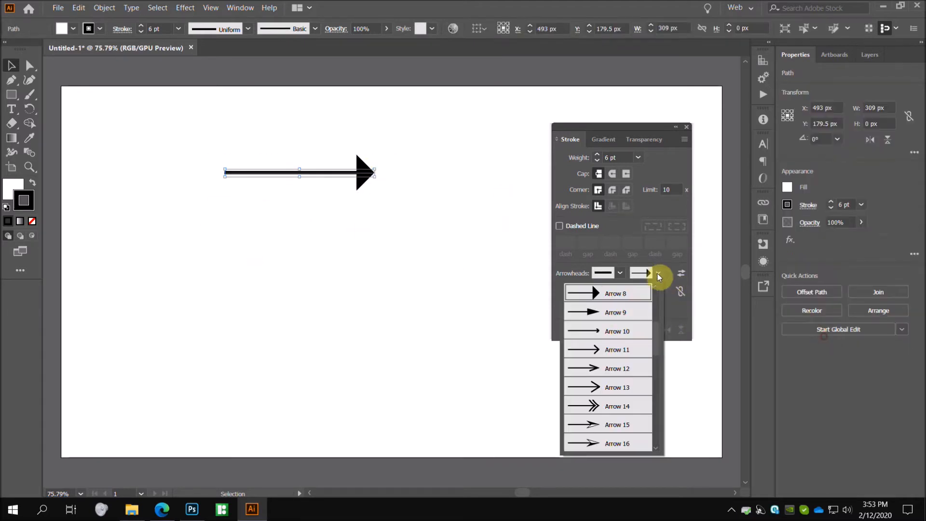
{"action": "left_click", "coordinate": [617, 314]}
{"action": "left_click", "coordinate": [504, 222]}
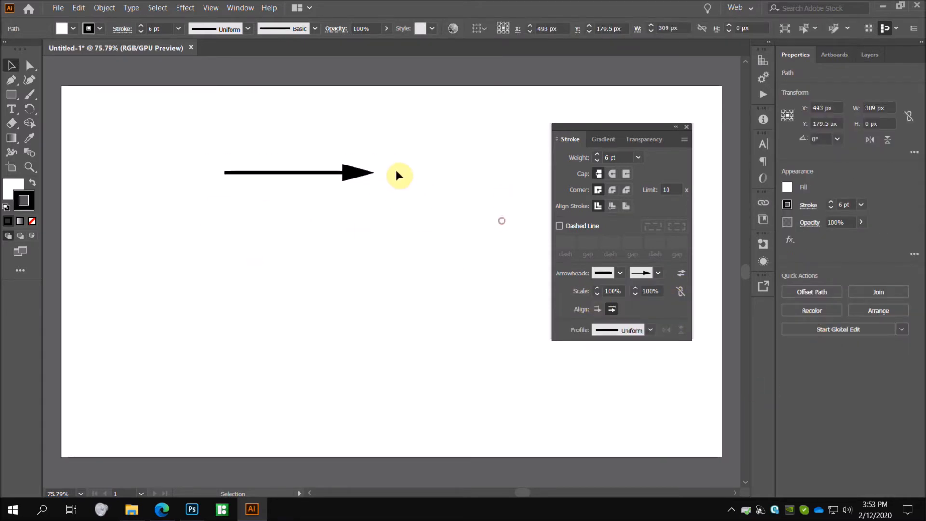
Set the arrowhead at the line's end point to Arrow 1 and deselect the line
{"action": "left_click_drag", "start_coordinate": [407, 151], "coordinate": [191, 193]}
{"action": "left_click", "coordinate": [657, 274]}
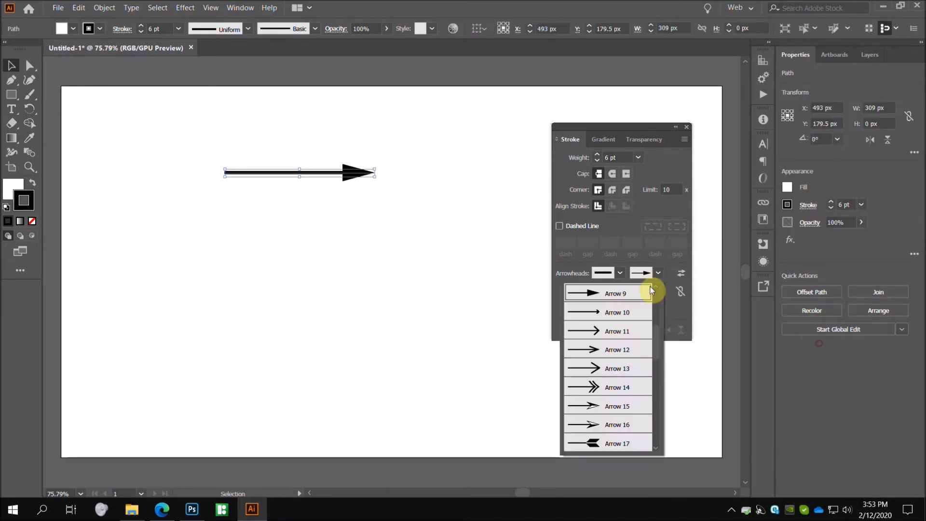
{"action": "scroll", "coordinate": [761, 416], "scroll_direction": "up", "scroll_amount": 1}
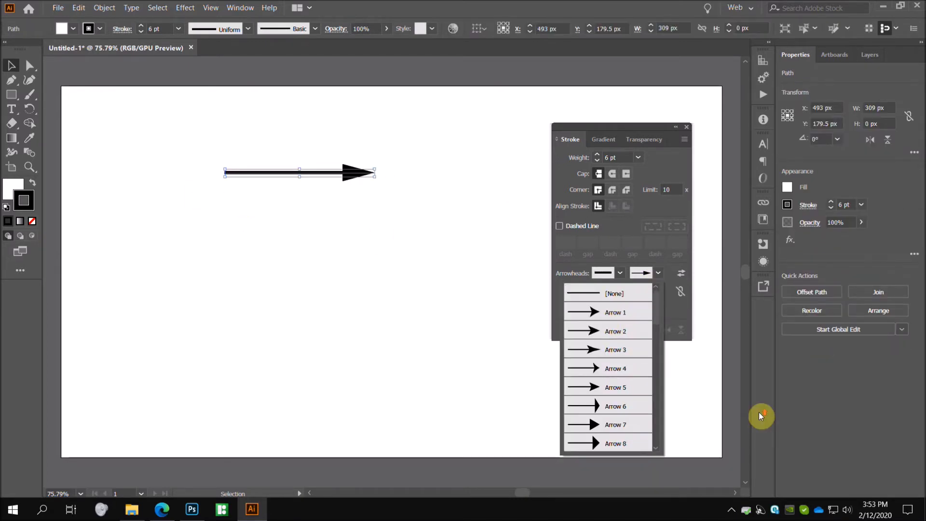
{"action": "left_click", "coordinate": [598, 312]}
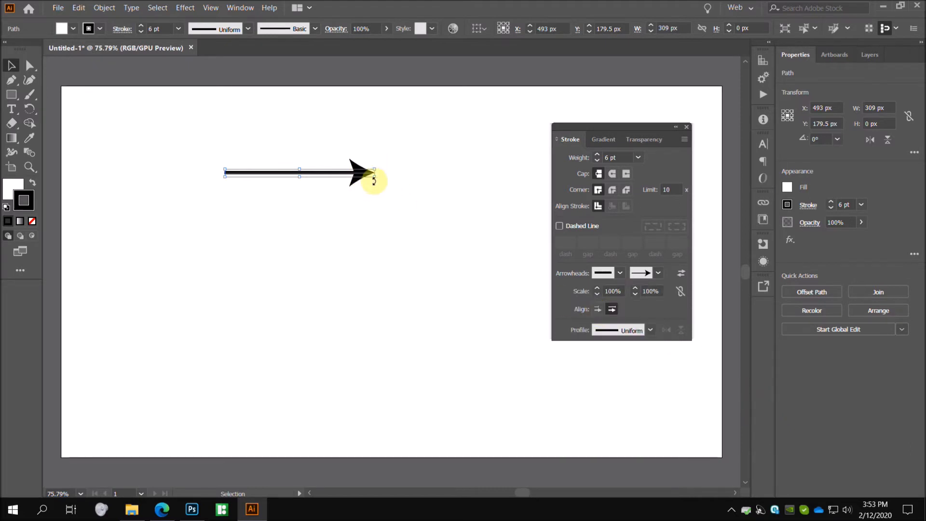
{"action": "left_click", "coordinate": [499, 205]}
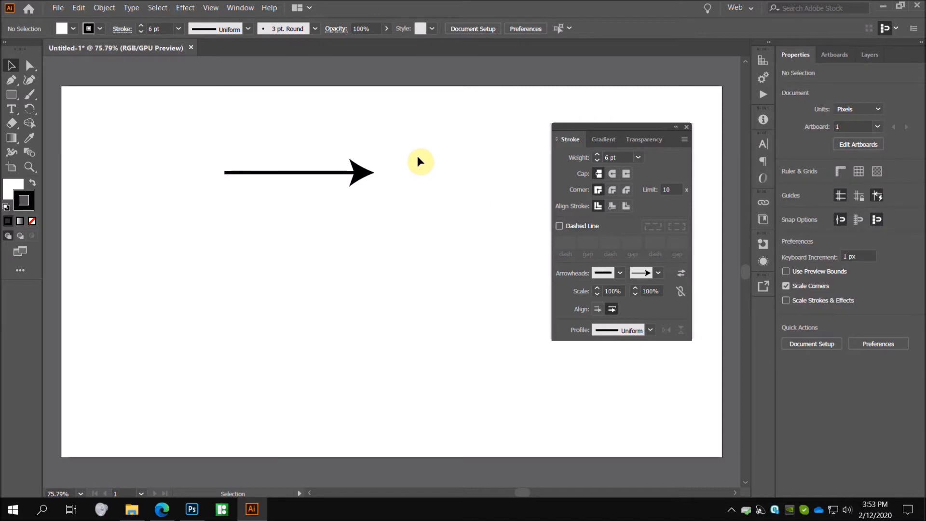
Add the Arrow 20 feathered tail to the line's start point and deselect the line
{"action": "left_click_drag", "start_coordinate": [421, 154], "coordinate": [314, 187]}
{"action": "left_click_drag", "start_coordinate": [191, 197], "coordinate": [191, 195]}
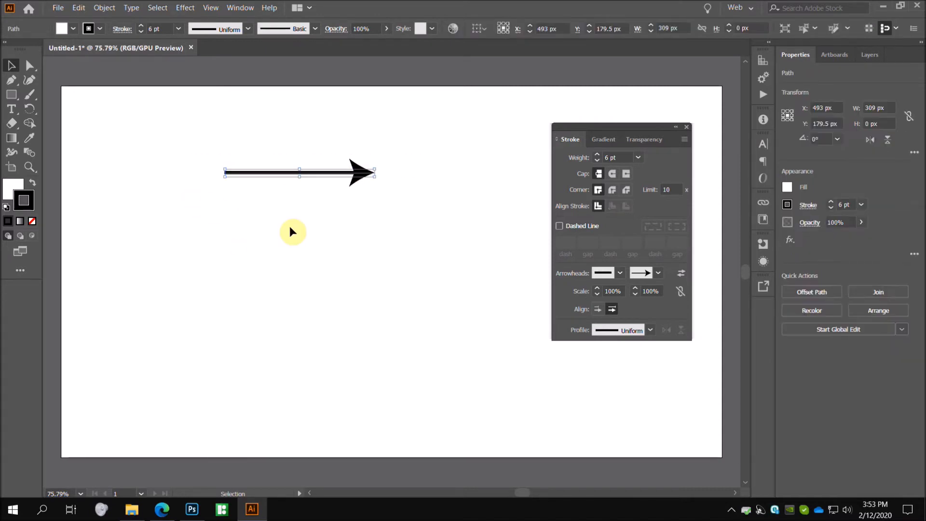
{"action": "left_click", "coordinate": [620, 273]}
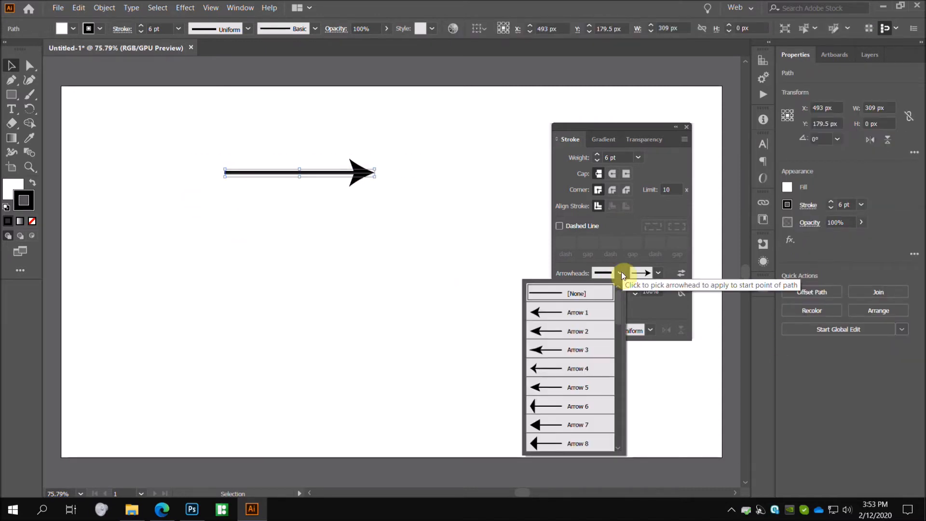
{"action": "scroll", "coordinate": [578, 354], "scroll_direction": "down", "scroll_amount": 2}
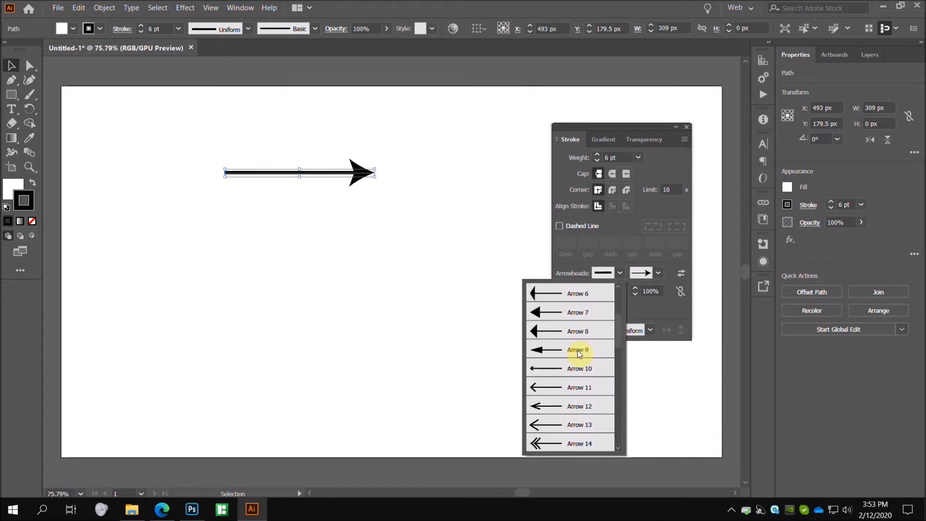
{"action": "scroll", "coordinate": [721, 437], "scroll_direction": "down", "scroll_amount": 3}
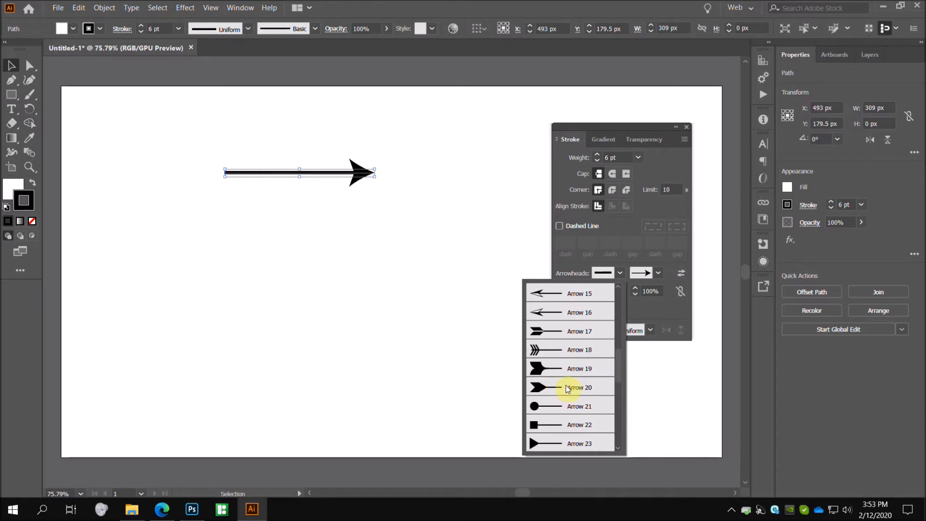
{"action": "left_click", "coordinate": [569, 389]}
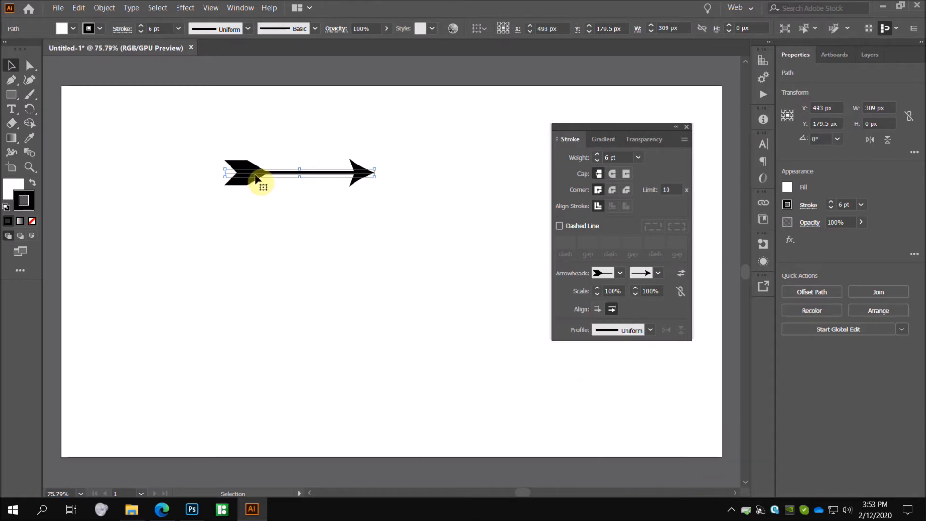
{"action": "left_click", "coordinate": [299, 199]}
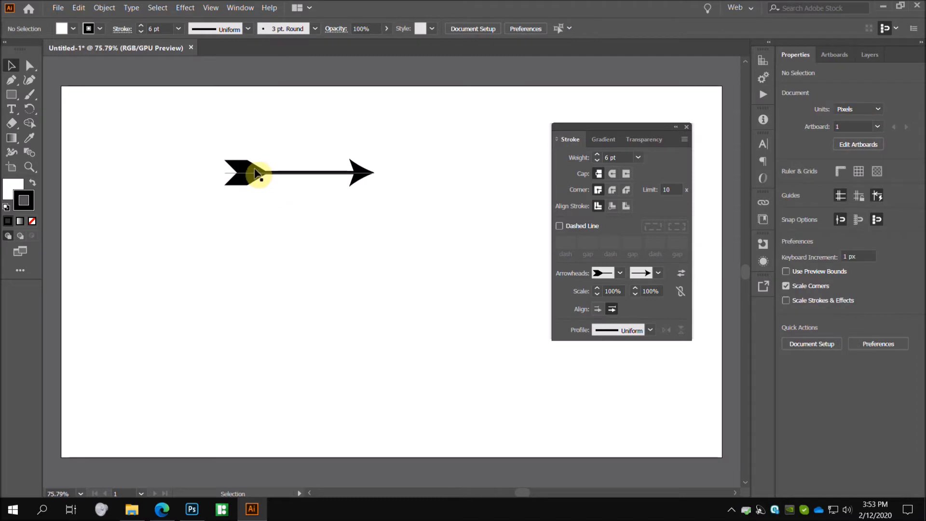
Try the Arrow 21 and Arrow 26 arrowheads on the line's start point, deselecting the line after each
{"action": "left_click_drag", "start_coordinate": [196, 145], "coordinate": [506, 251]}
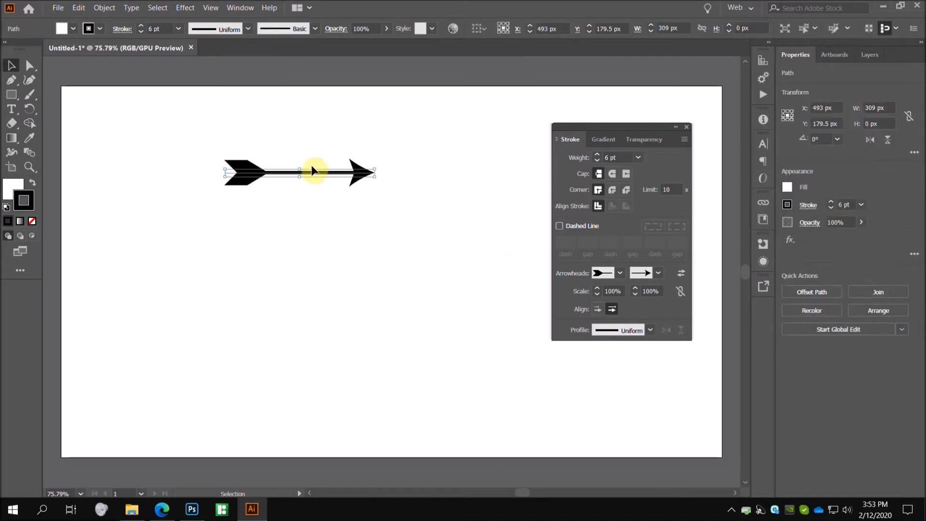
{"action": "left_click", "coordinate": [619, 273]}
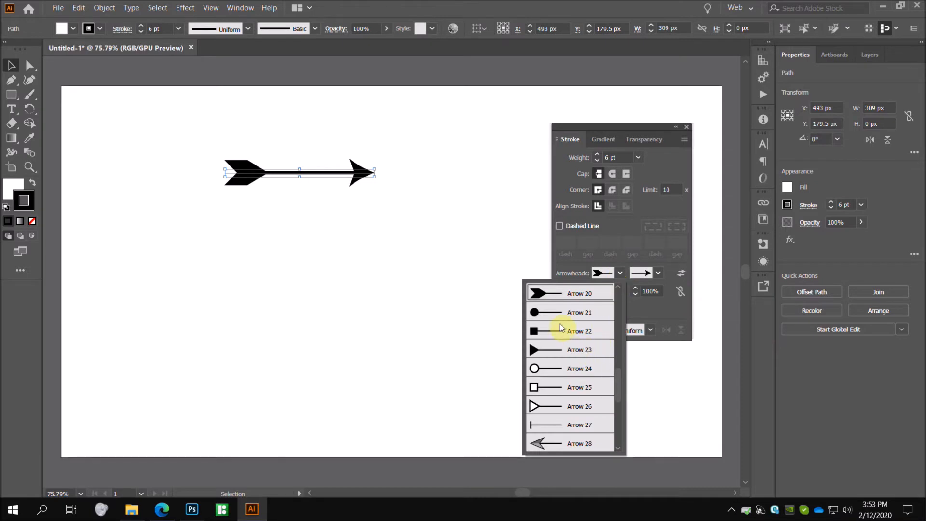
{"action": "left_click", "coordinate": [546, 315]}
{"action": "left_click", "coordinate": [308, 208]}
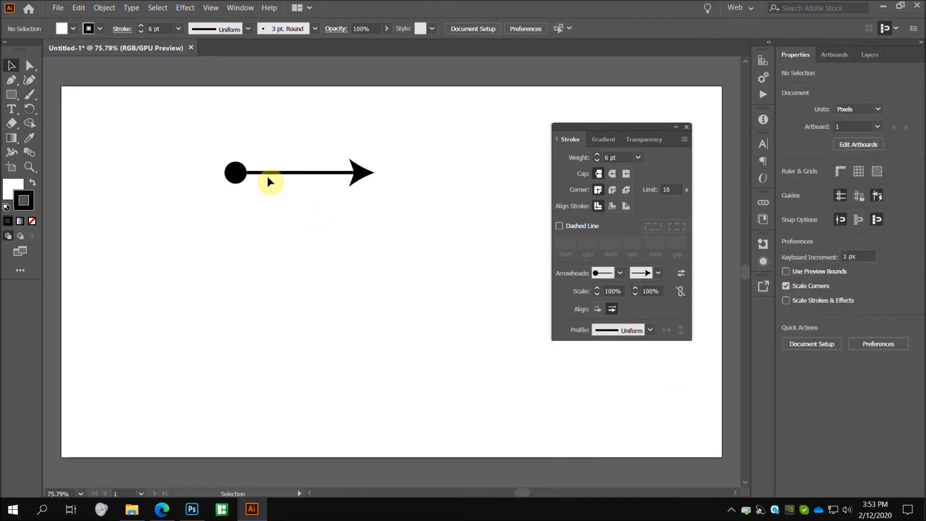
{"action": "left_click_drag", "start_coordinate": [214, 161], "coordinate": [265, 200]}
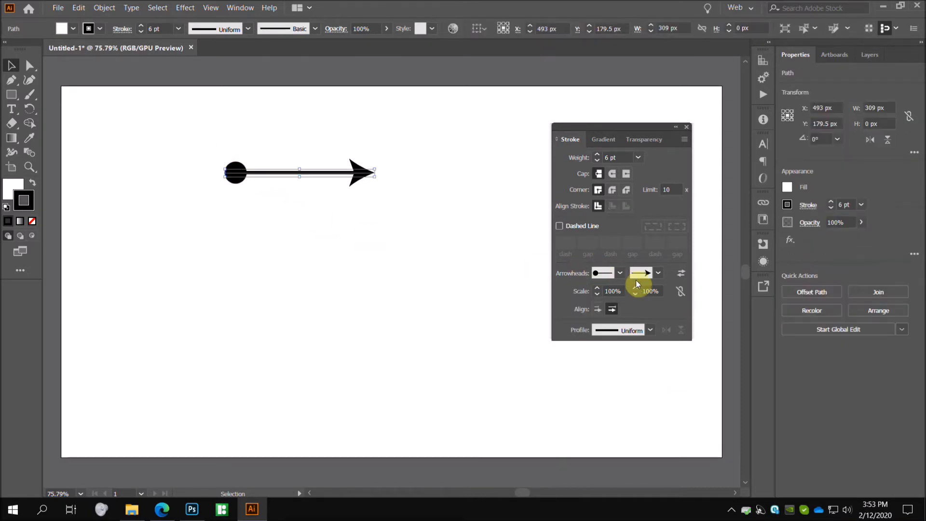
{"action": "left_click", "coordinate": [619, 273]}
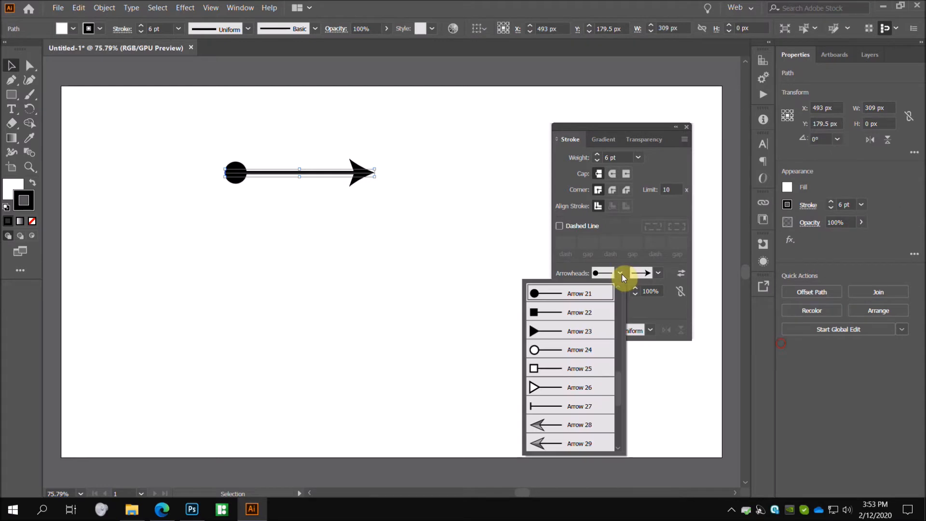
{"action": "left_click", "coordinate": [559, 391]}
{"action": "left_click", "coordinate": [357, 207]}
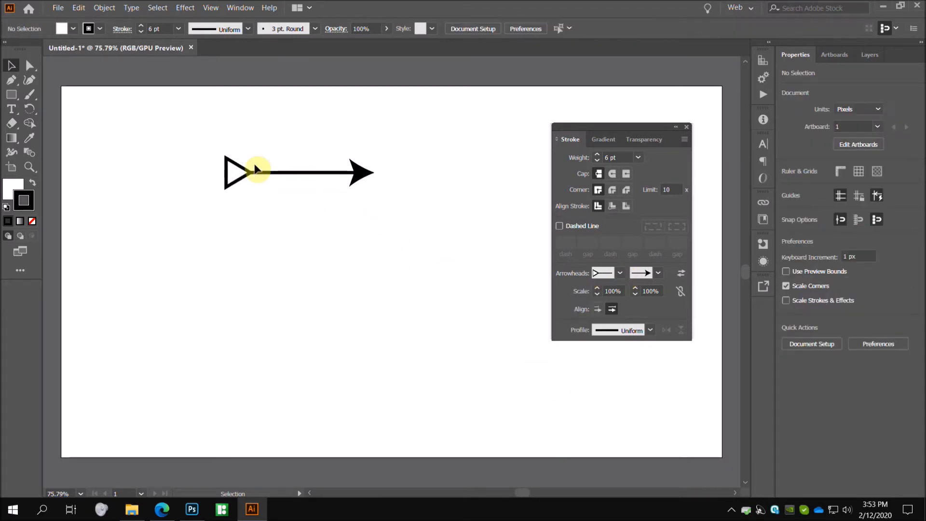
Try the Arrow 23 solid triangle on the line's start point and deselect the line
{"action": "left_click_drag", "start_coordinate": [209, 153], "coordinate": [405, 207]}
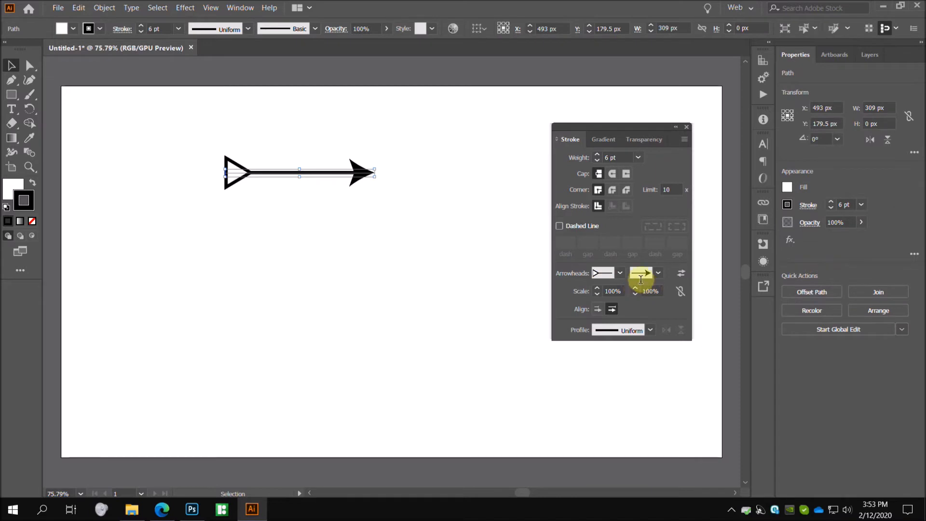
{"action": "left_click", "coordinate": [620, 272]}
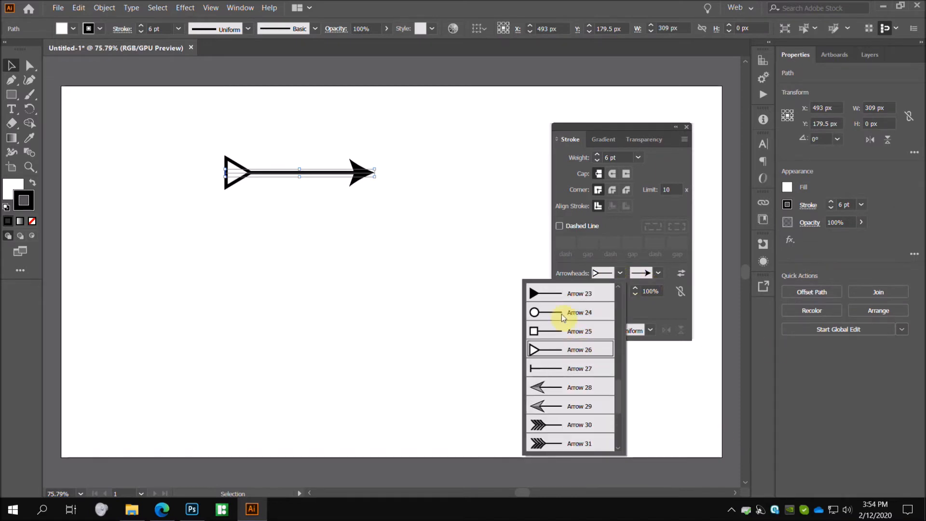
{"action": "scroll", "coordinate": [560, 329], "scroll_direction": "up", "scroll_amount": 1}
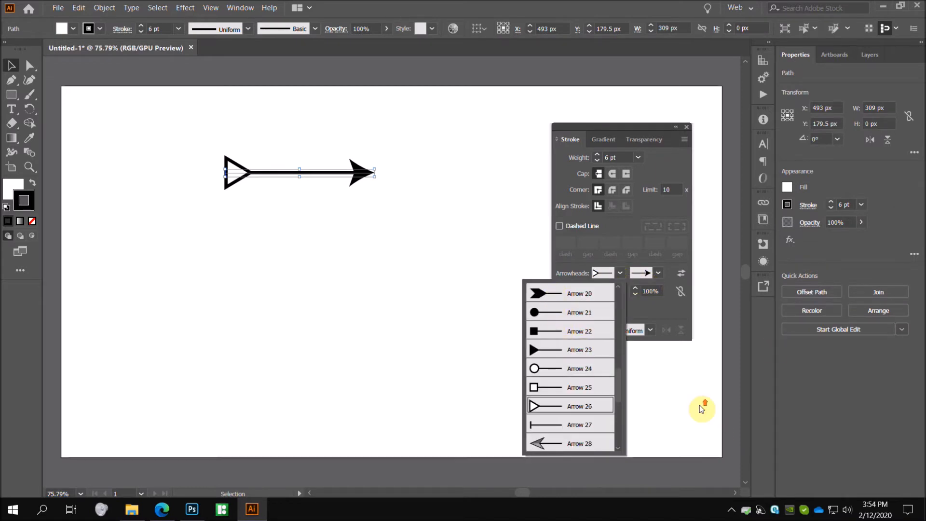
{"action": "left_click", "coordinate": [554, 347]}
{"action": "left_click", "coordinate": [461, 289]}
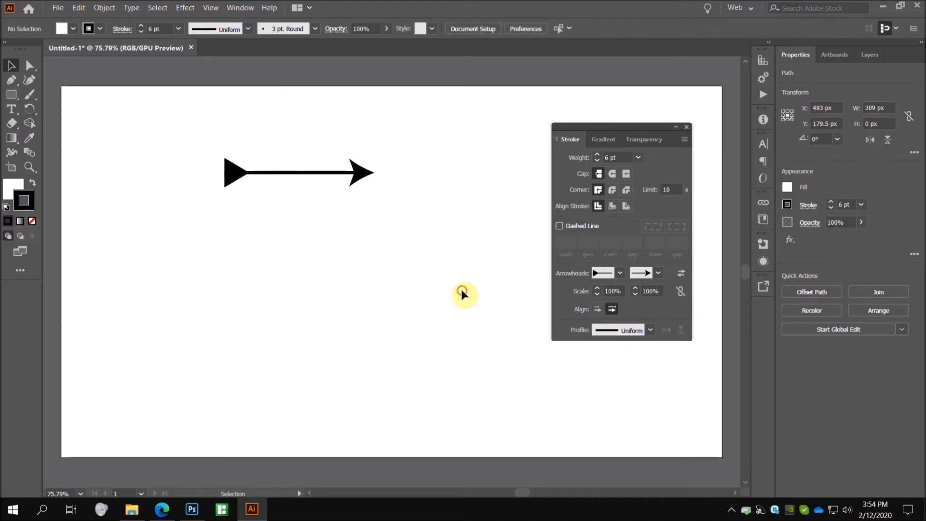
Set the line's start point back to the Arrow 20 feathered tail and deselect the line
{"action": "left_click_drag", "start_coordinate": [198, 147], "coordinate": [389, 196]}
{"action": "left_click", "coordinate": [620, 273]}
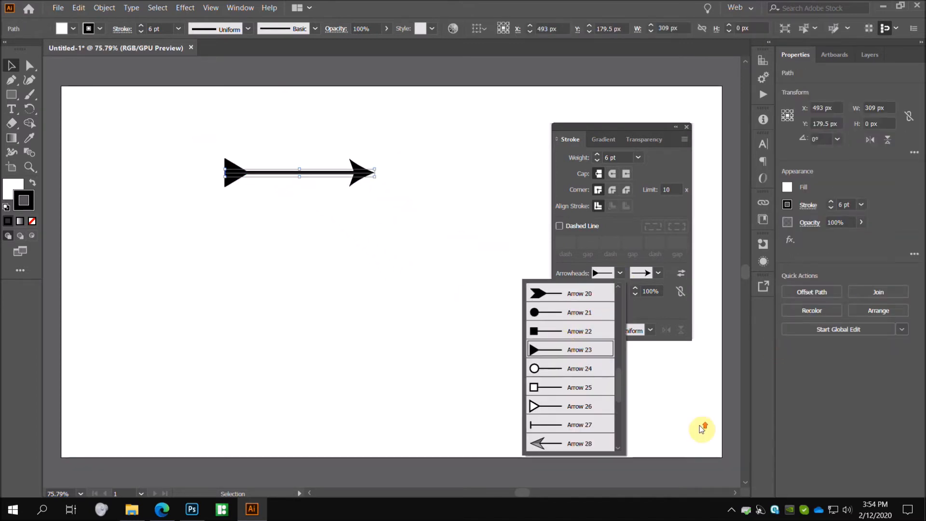
{"action": "left_click", "coordinate": [554, 293]}
{"action": "left_click", "coordinate": [500, 267]}
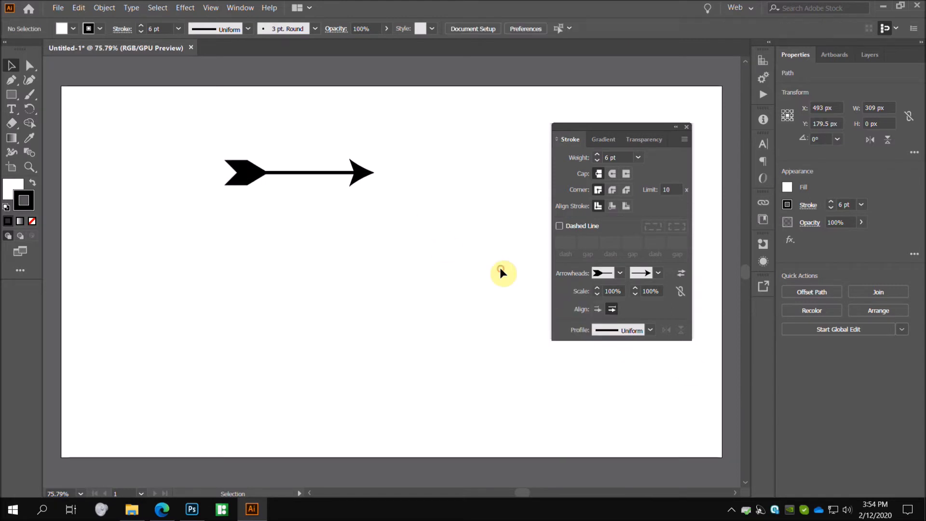
Link the line's start and end arrowhead scales, trying a 150% scale and undoing it
{"action": "left_click_drag", "start_coordinate": [406, 165], "coordinate": [210, 198]}
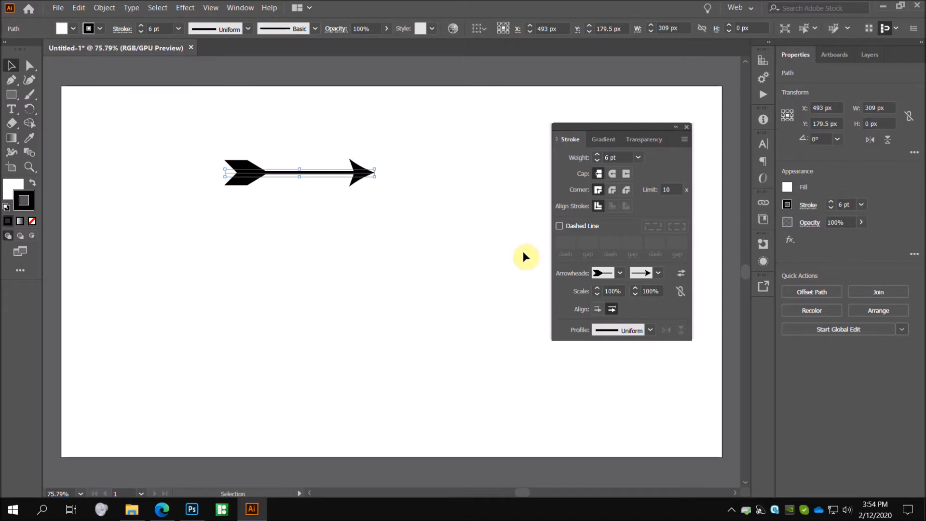
{"action": "left_click", "coordinate": [681, 292]}
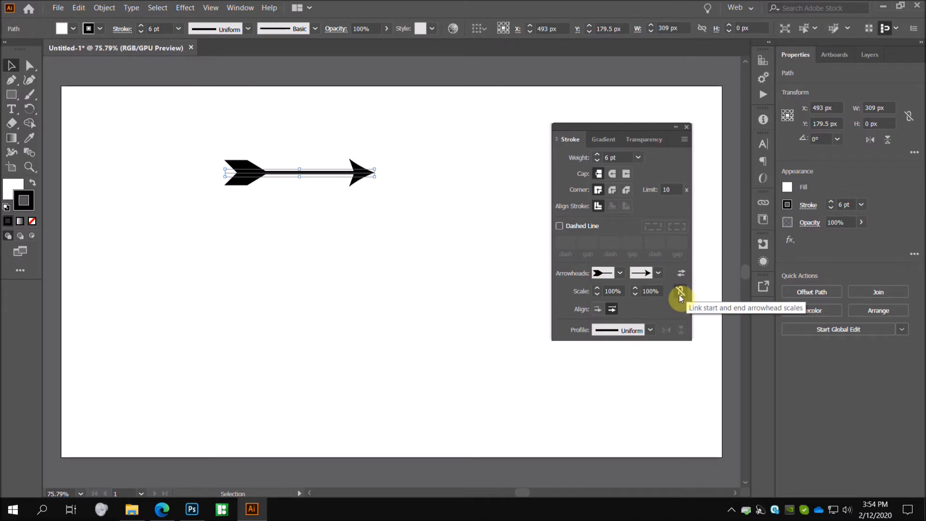
{"action": "left_click", "coordinate": [613, 291]}
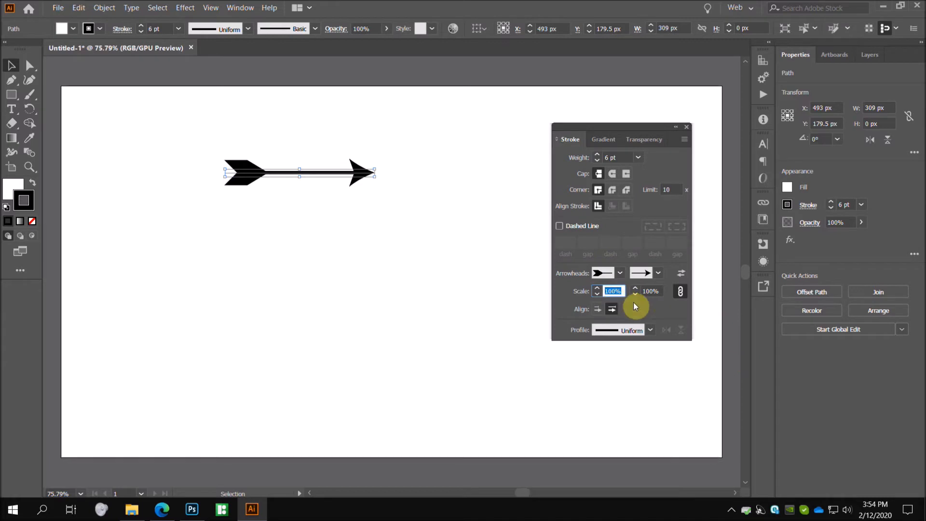
{"action": "type", "text": "150"}
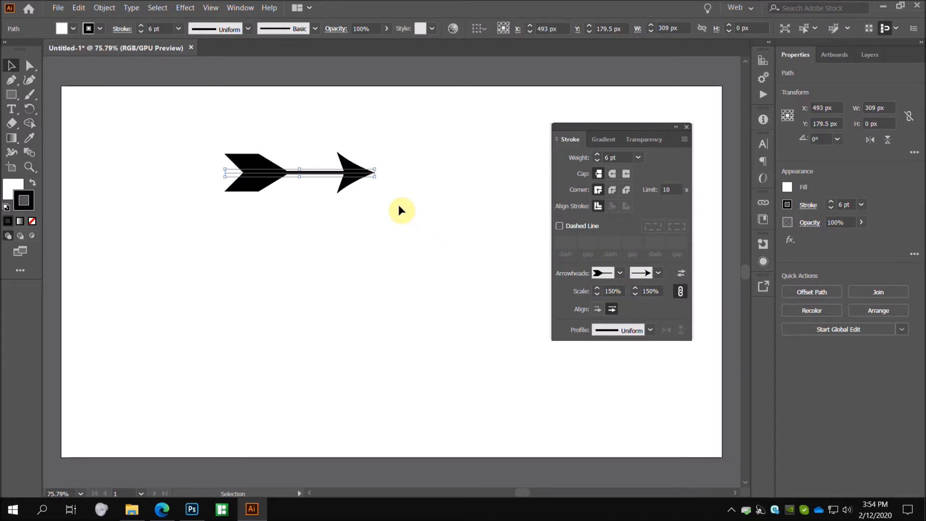
{"action": "key", "text": "ctrl+z"}
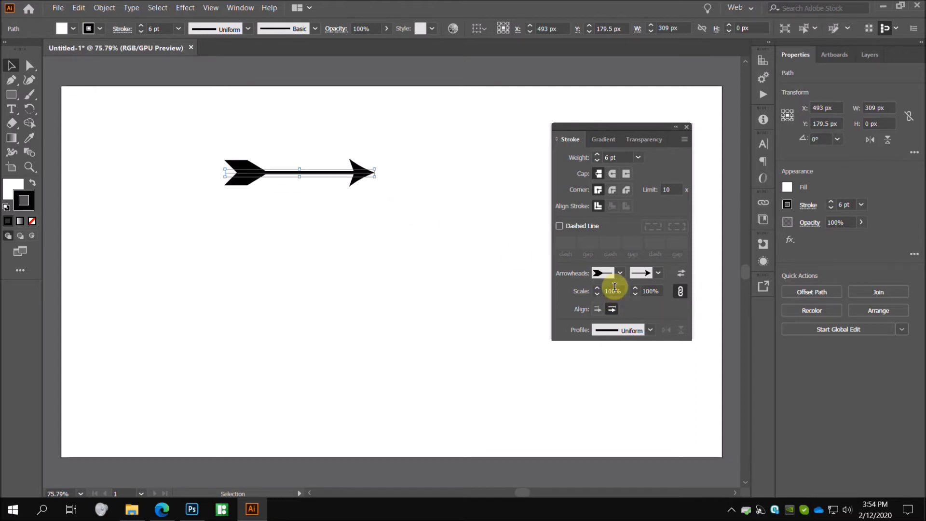
Compare extending the arrow tips beyond the path with placing them at its end, finish with tips at the path's end, and deselect
{"action": "left_click", "coordinate": [597, 309]}
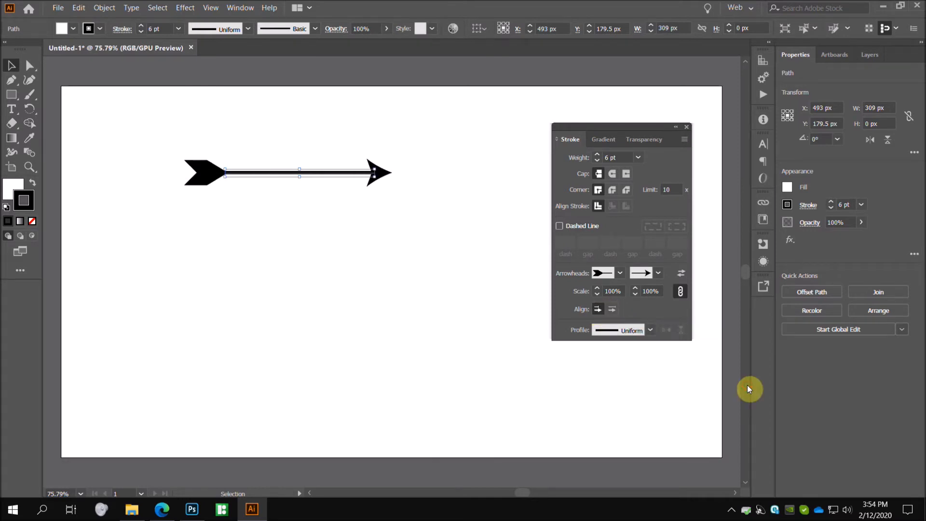
{"action": "left_click", "coordinate": [612, 309]}
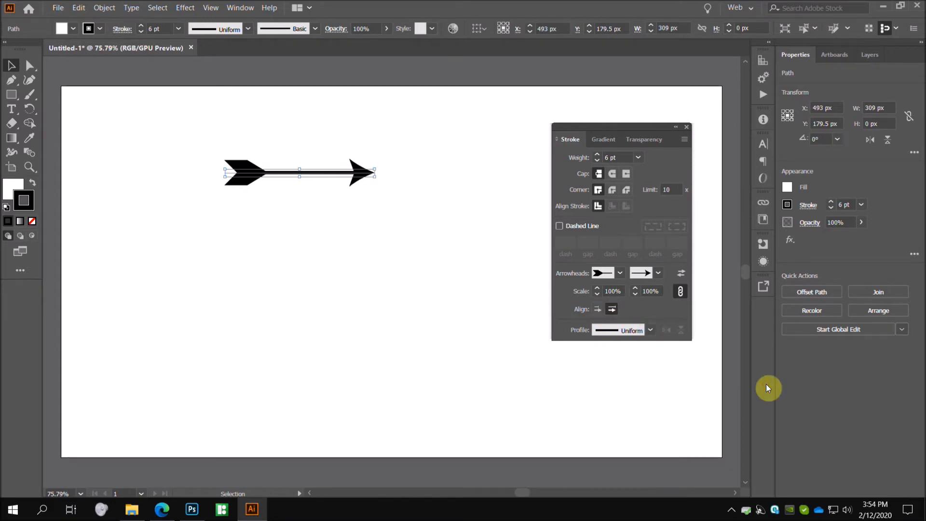
{"action": "left_click", "coordinate": [599, 309]}
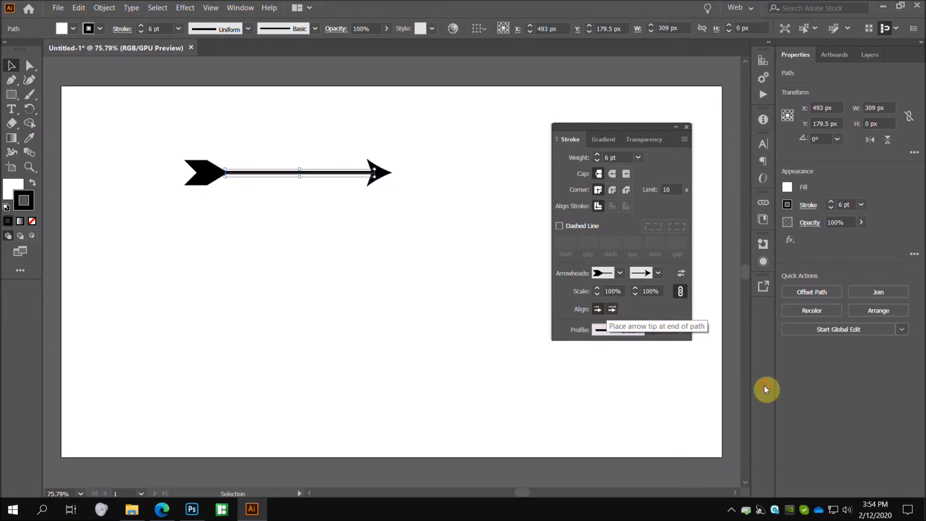
{"action": "left_click", "coordinate": [611, 309]}
{"action": "left_click", "coordinate": [599, 309]}
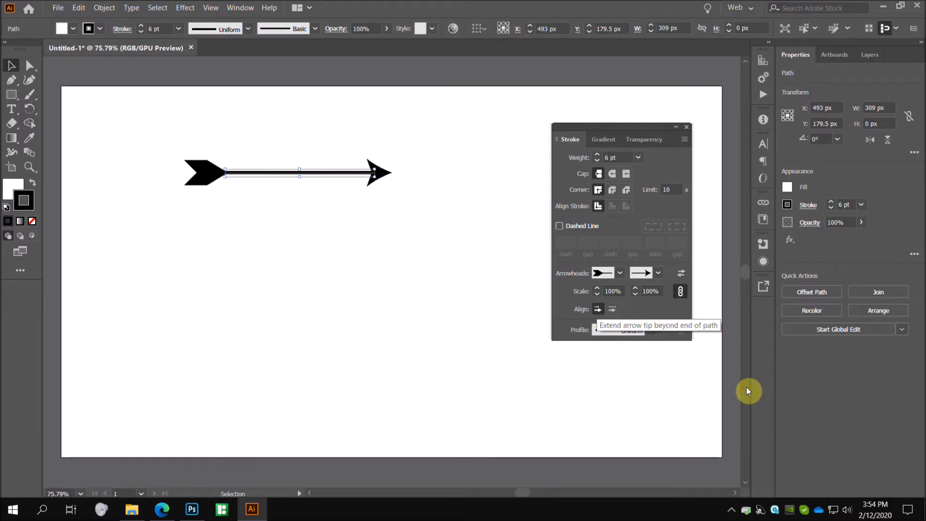
{"action": "left_click", "coordinate": [611, 308]}
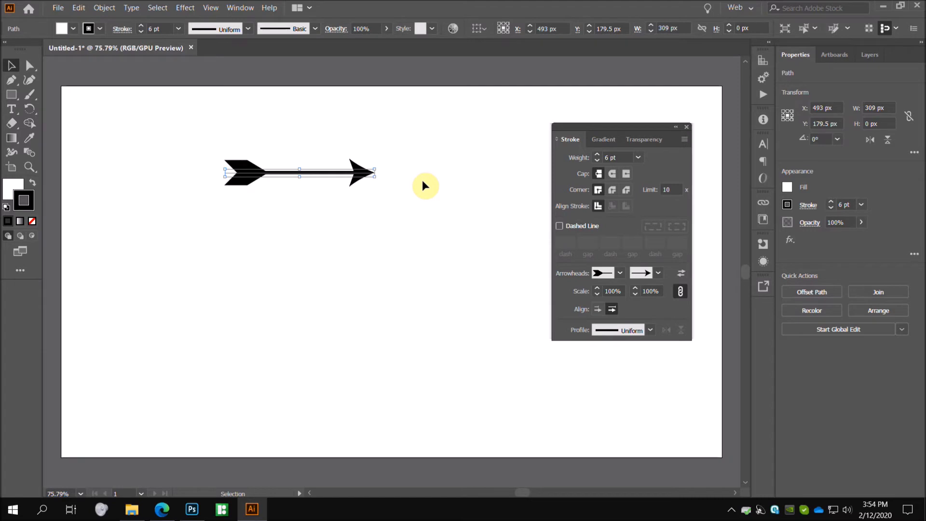
{"action": "left_click", "coordinate": [528, 225]}
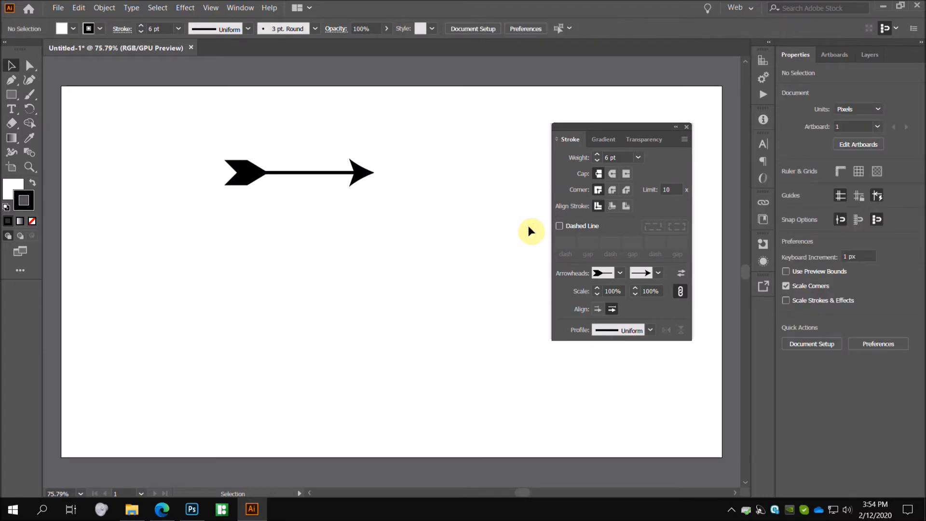
Try the lens-shaped and the double-bulge width profiles on the arrow's stroke, deselecting the arrow after each
{"action": "left_click_drag", "start_coordinate": [415, 156], "coordinate": [200, 195]}
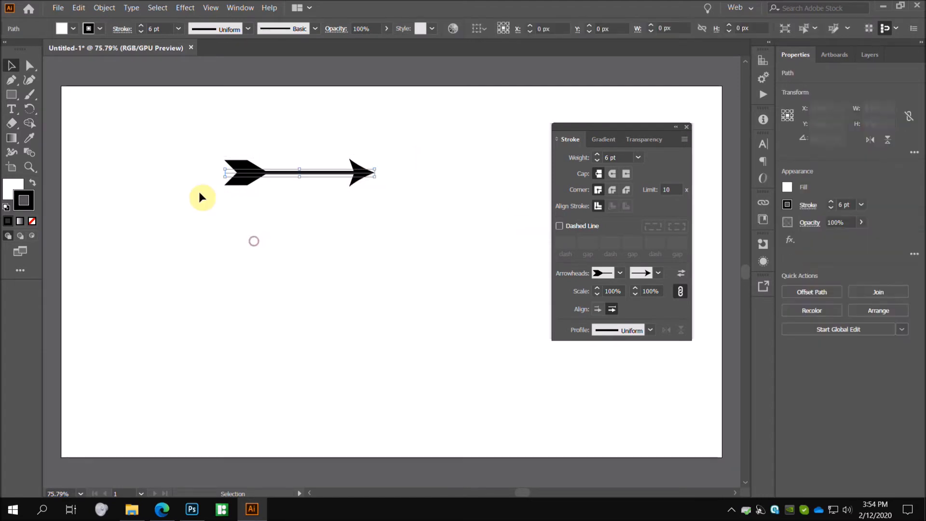
{"action": "left_click", "coordinate": [651, 330]}
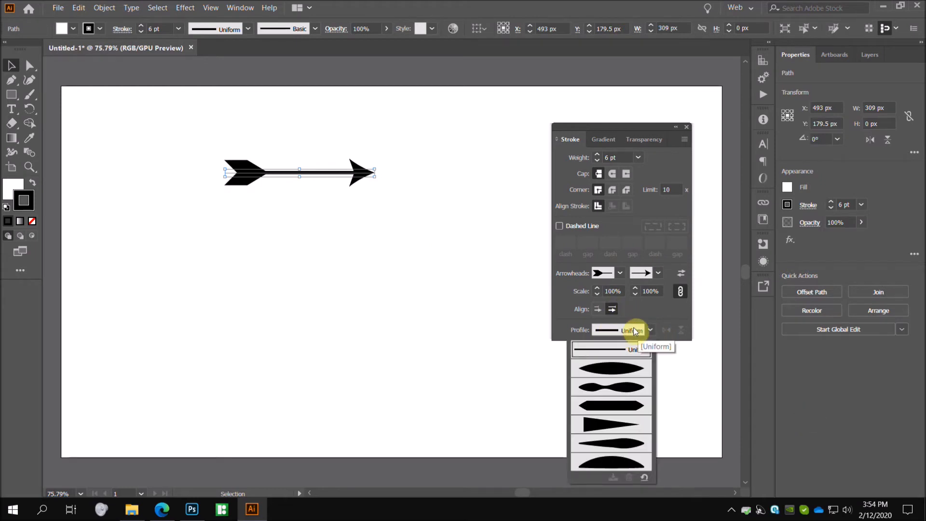
{"action": "left_click", "coordinate": [617, 368]}
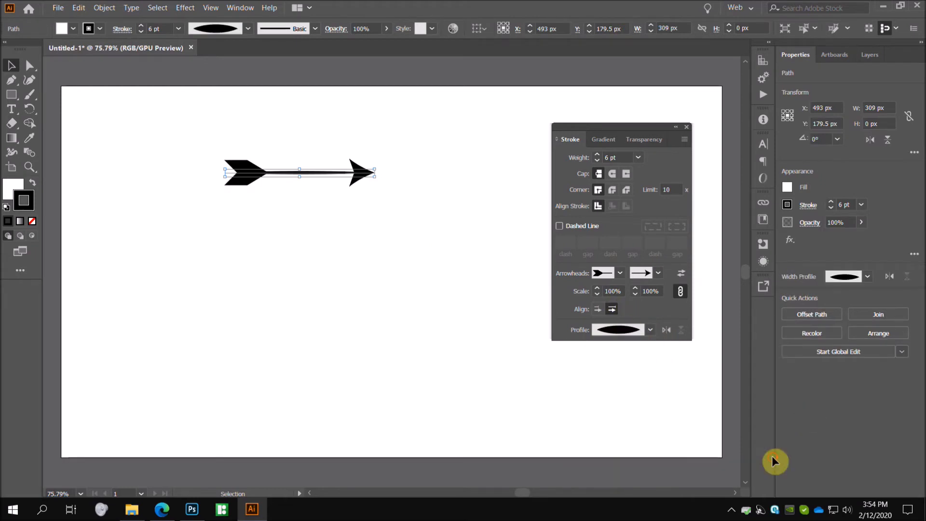
{"action": "left_click", "coordinate": [337, 199]}
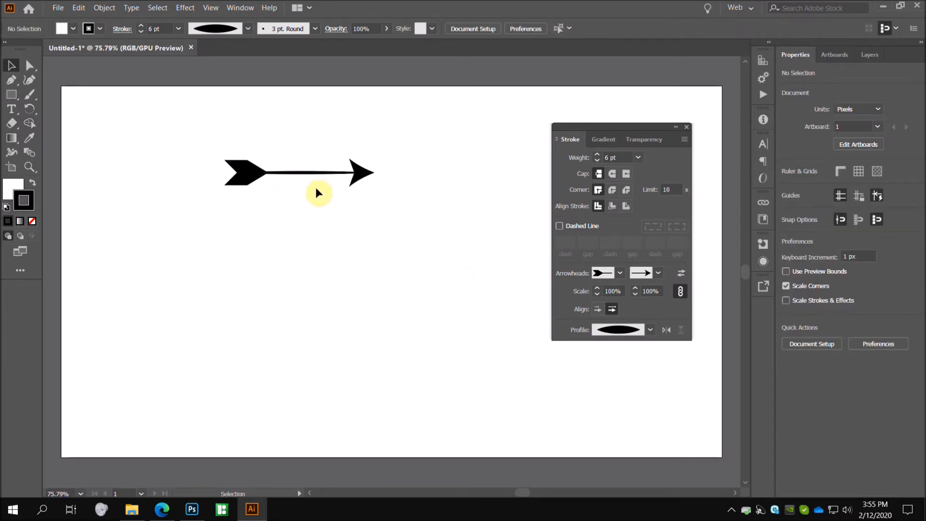
{"action": "left_click_drag", "start_coordinate": [177, 130], "coordinate": [373, 198]}
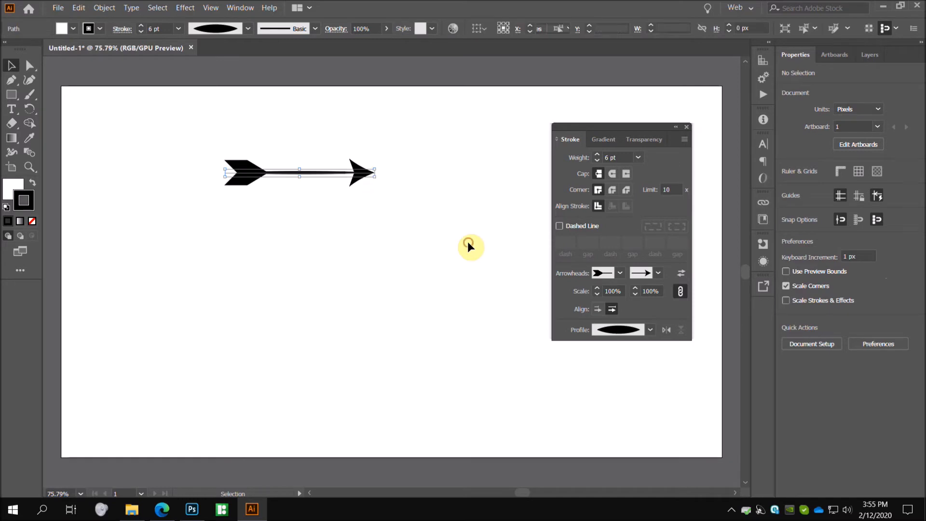
{"action": "left_click", "coordinate": [625, 332]}
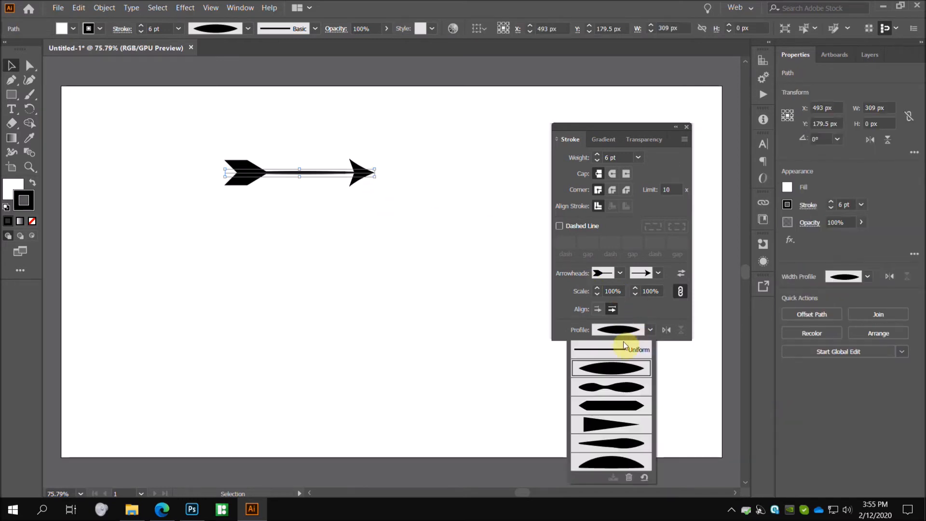
{"action": "left_click", "coordinate": [611, 387]}
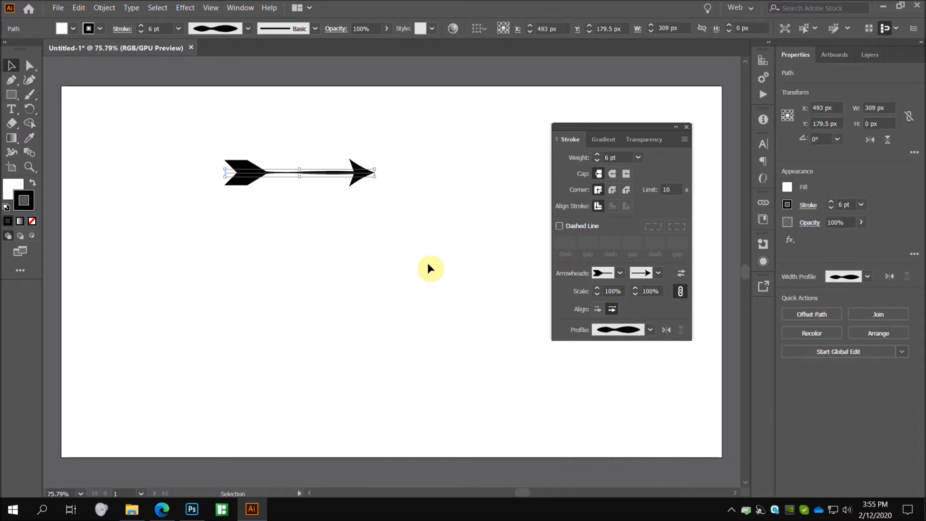
{"action": "left_click", "coordinate": [415, 272]}
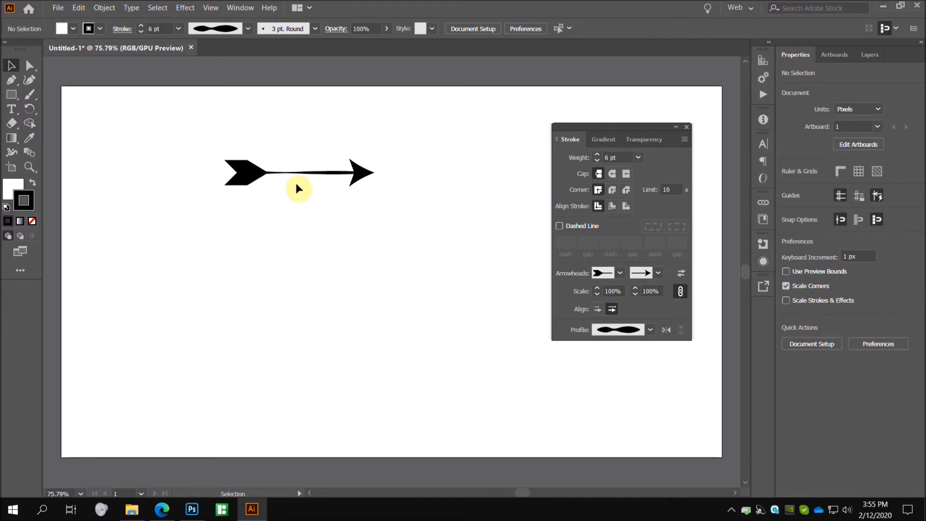
Try the width profile with a straight body and pointed ends on the arrow's stroke
{"action": "left_click_drag", "start_coordinate": [198, 142], "coordinate": [429, 215]}
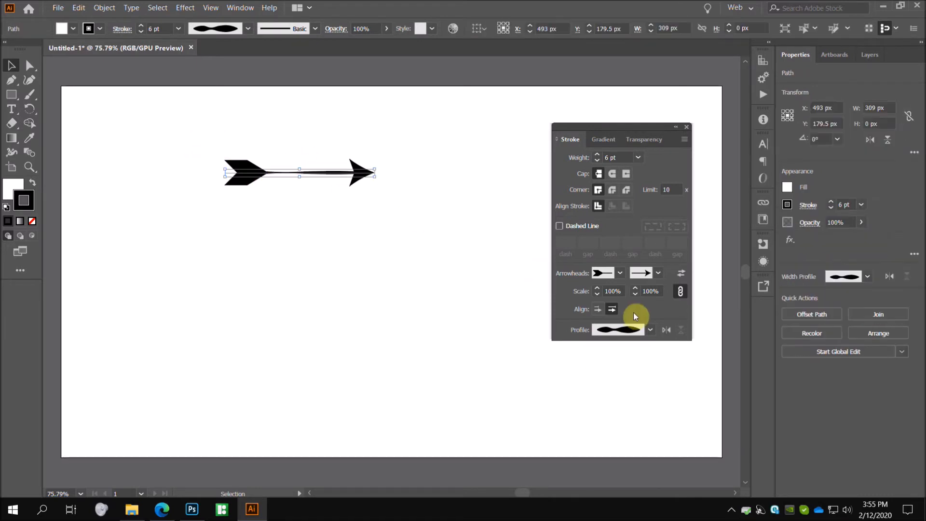
{"action": "left_click", "coordinate": [632, 330]}
{"action": "left_click", "coordinate": [623, 404]}
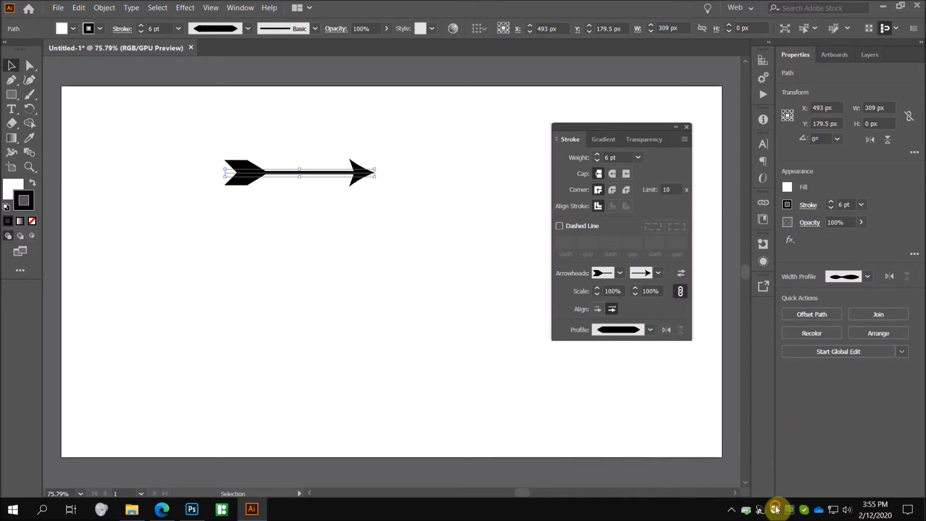
Apply the triangular width profile that tapers toward the arrowhead to the stroke and deselect the arrow
{"action": "left_click", "coordinate": [626, 330]}
{"action": "left_click", "coordinate": [613, 429]}
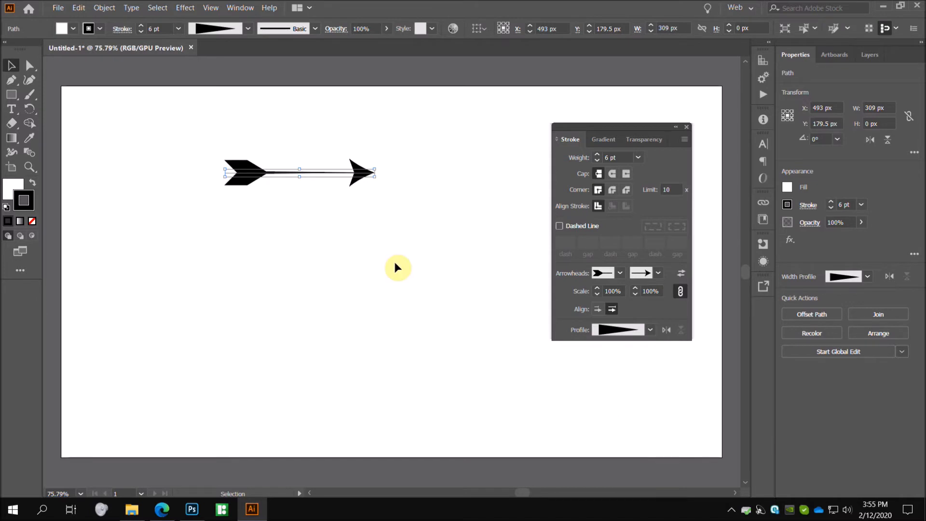
{"action": "left_click", "coordinate": [453, 283]}
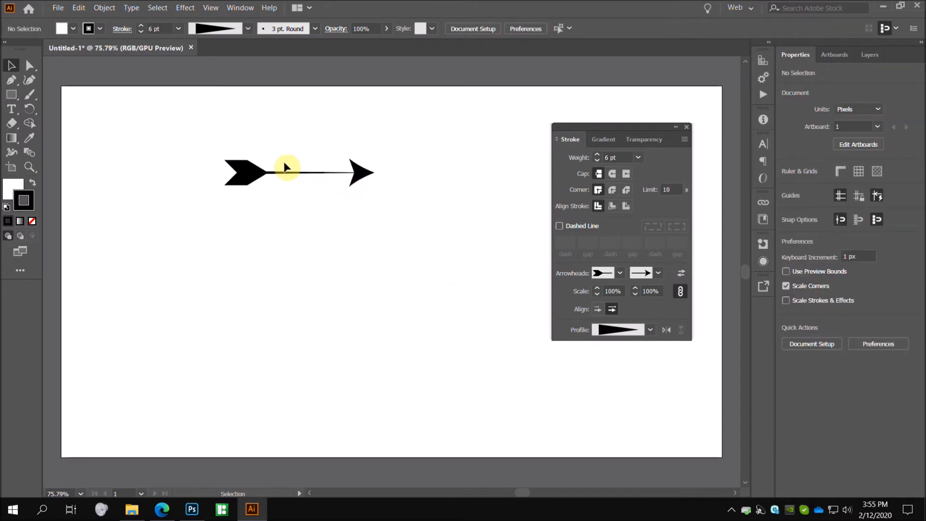
Try the width profile that swells near the arrowhead end on the straight arrow's stroke, then deselect it
{"action": "left_click", "coordinate": [270, 166]}
{"action": "left_click_drag", "start_coordinate": [215, 142], "coordinate": [388, 210]}
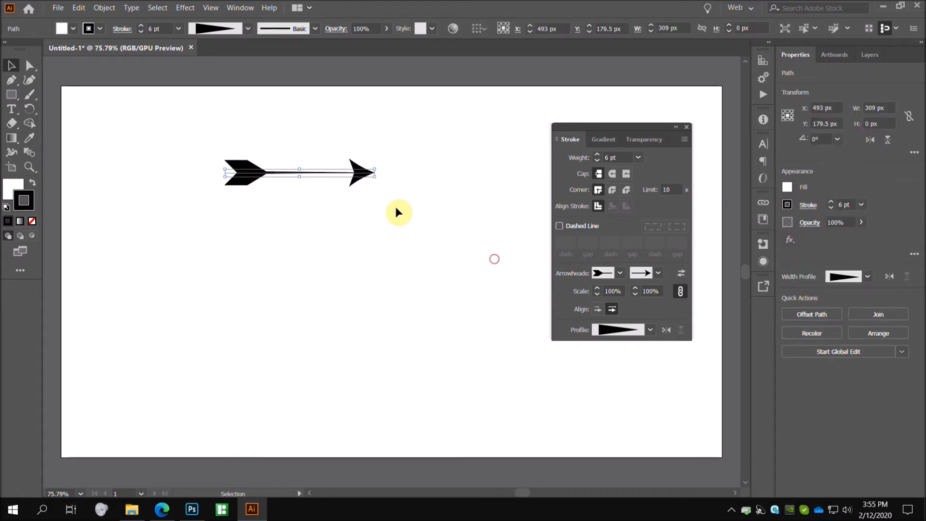
{"action": "left_click", "coordinate": [615, 330]}
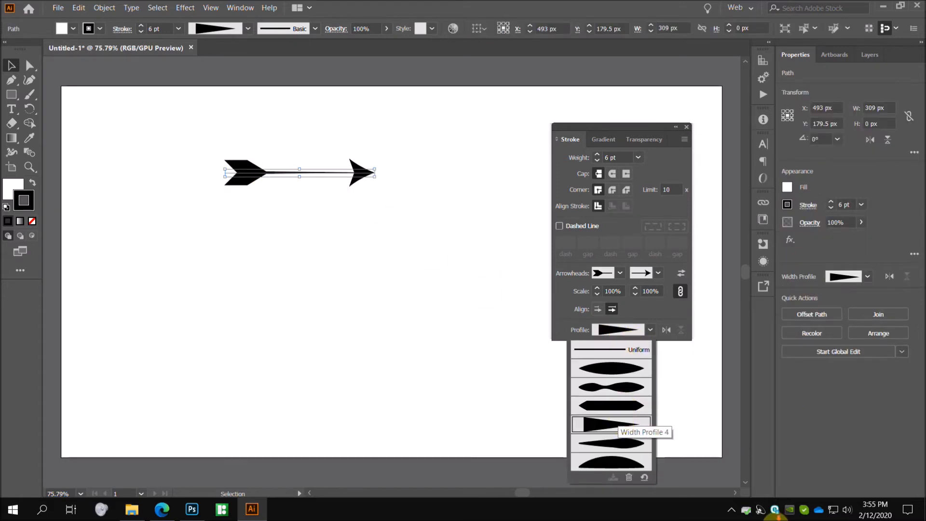
{"action": "left_click", "coordinate": [615, 439]}
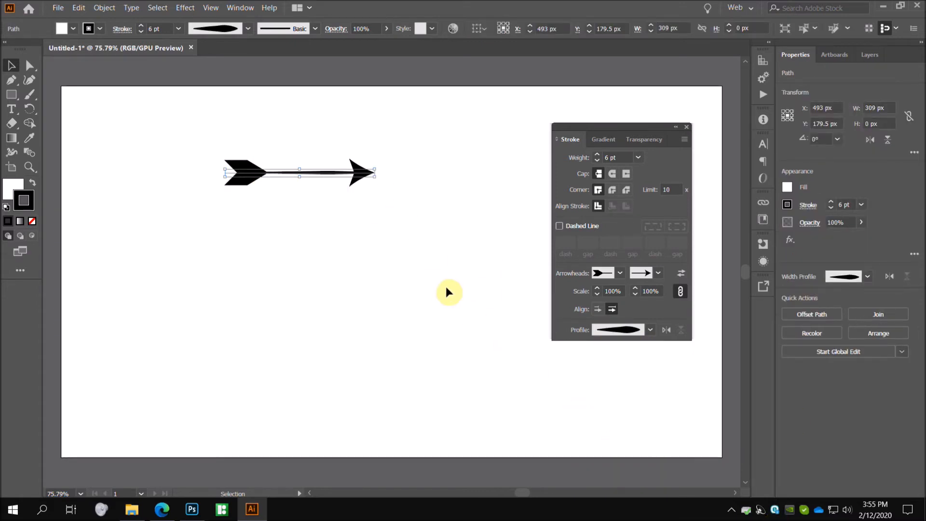
{"action": "left_click", "coordinate": [429, 279]}
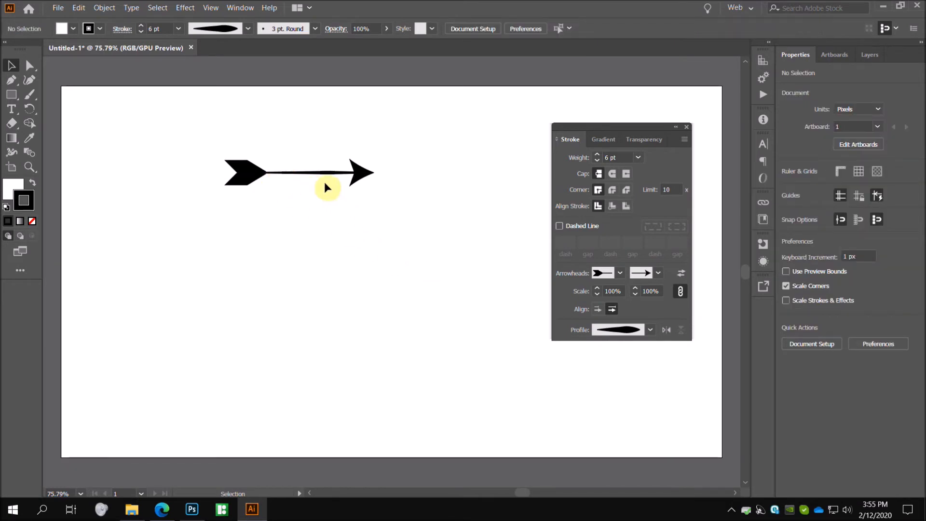
Set the straight arrow's width profile to Uniform and deselect it
{"action": "left_click_drag", "start_coordinate": [183, 149], "coordinate": [444, 243]}
{"action": "left_click", "coordinate": [615, 331]}
{"action": "left_click", "coordinate": [611, 349]}
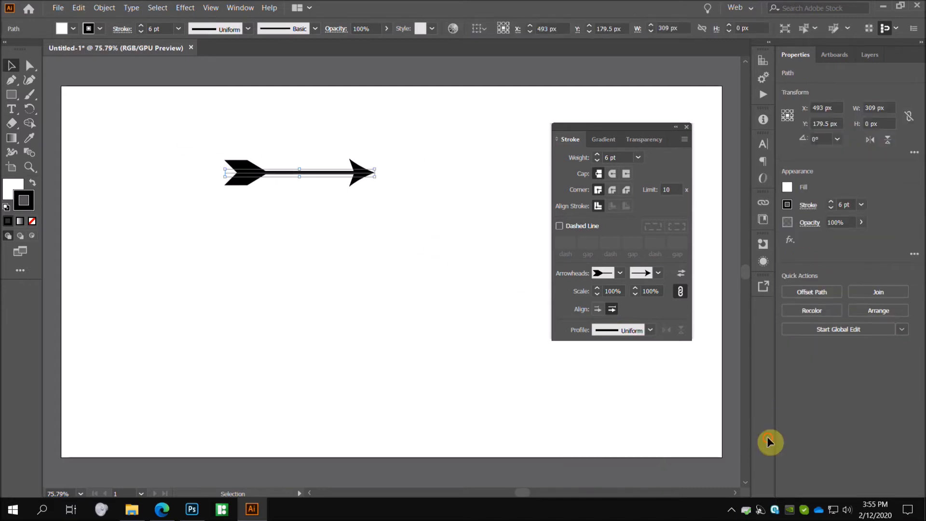
{"action": "left_click", "coordinate": [481, 290]}
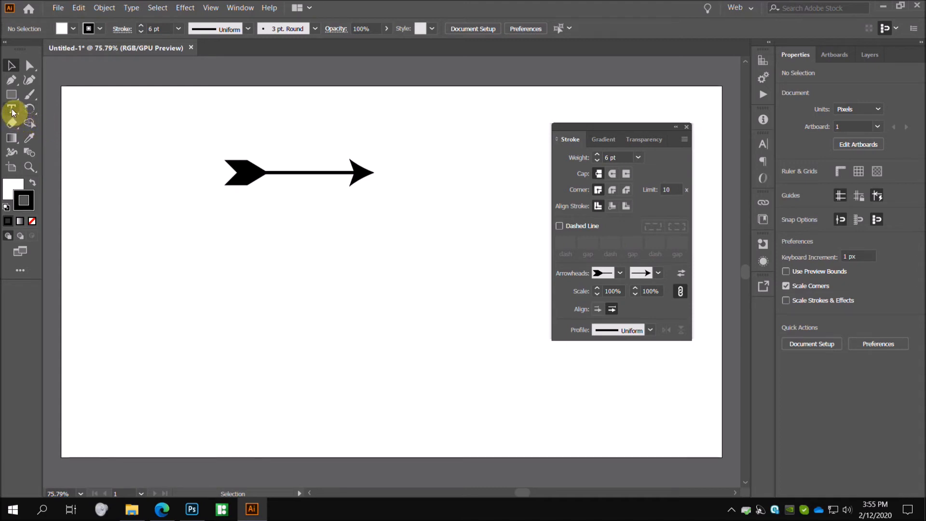
Draw an upward-arching curve about 278 px wide and 40 px high below the straight arrow with the Pen tool
{"action": "left_click", "coordinate": [11, 80]}
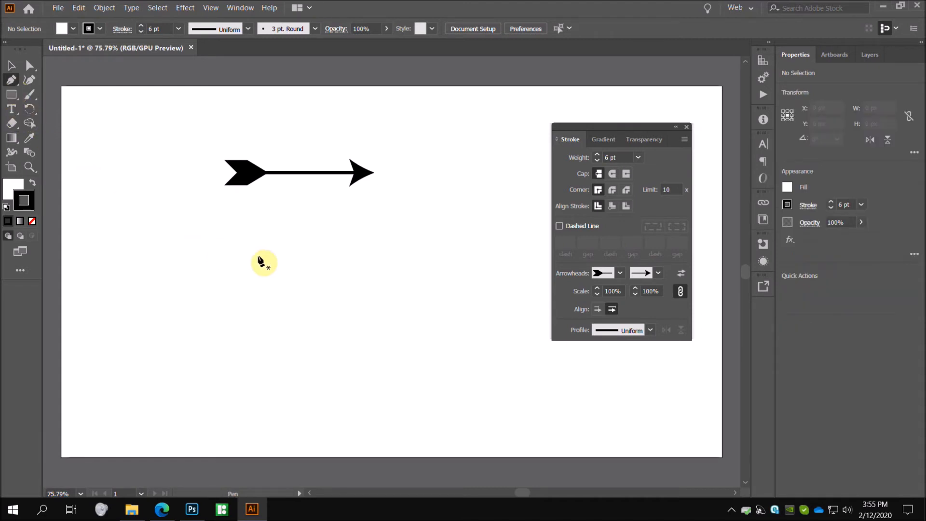
{"action": "left_click", "coordinate": [217, 240]}
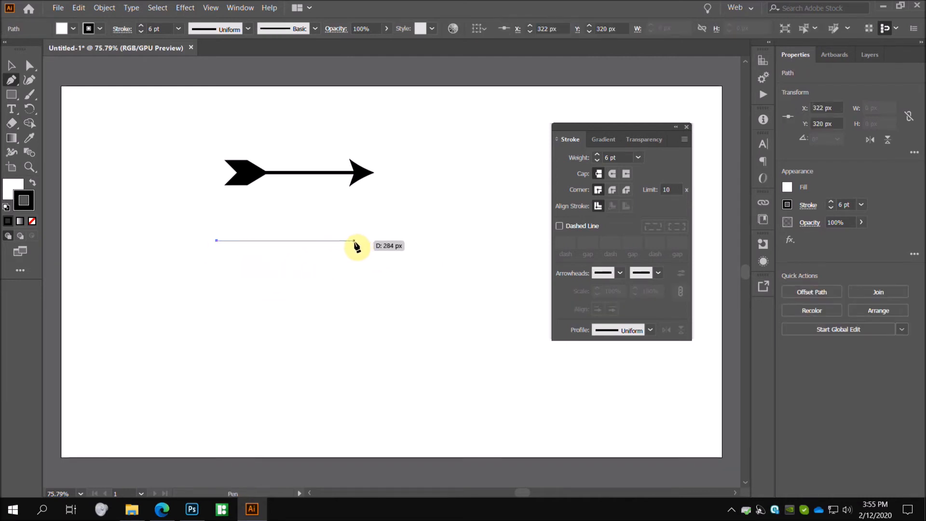
{"action": "left_click_drag", "start_coordinate": [351, 240], "coordinate": [422, 283]}
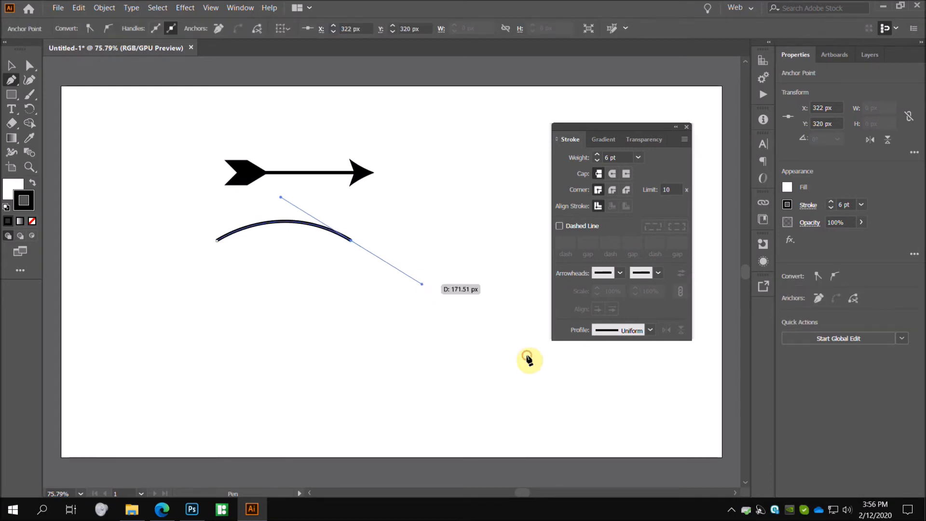
{"action": "left_click", "coordinate": [351, 240]}
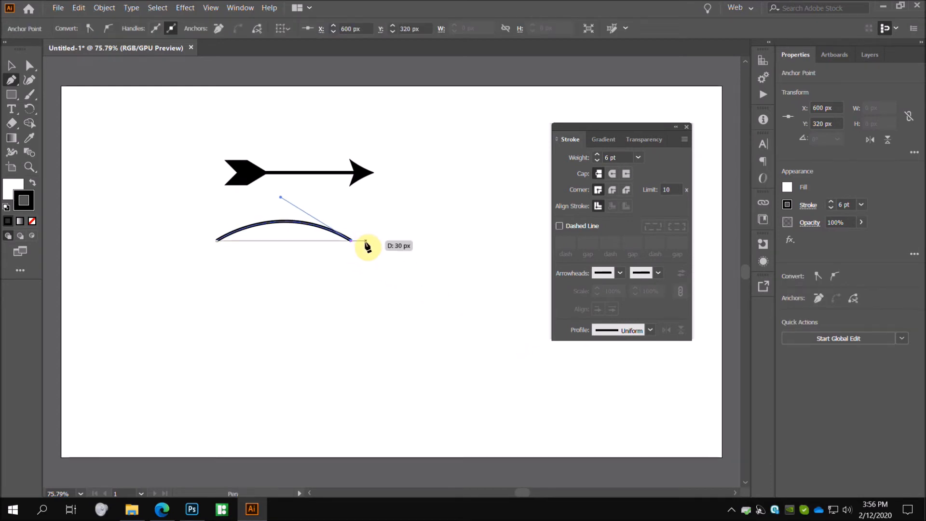
{"action": "key", "text": "v"}
Add the Arrow 11 arrowhead to the end of the curved path and deselect it
{"action": "left_click_drag", "start_coordinate": [381, 216], "coordinate": [288, 244]}
{"action": "left_click_drag", "start_coordinate": [205, 245], "coordinate": [205, 244]}
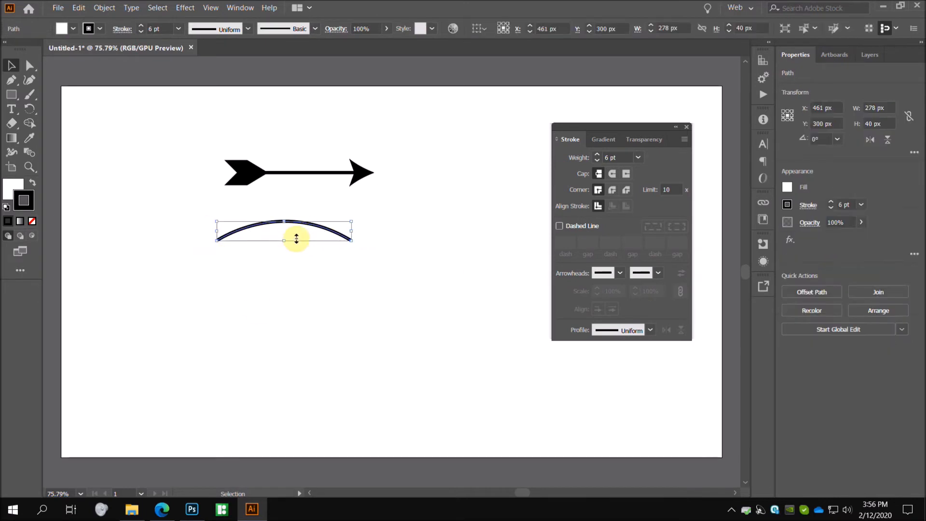
{"action": "left_click", "coordinate": [646, 273]}
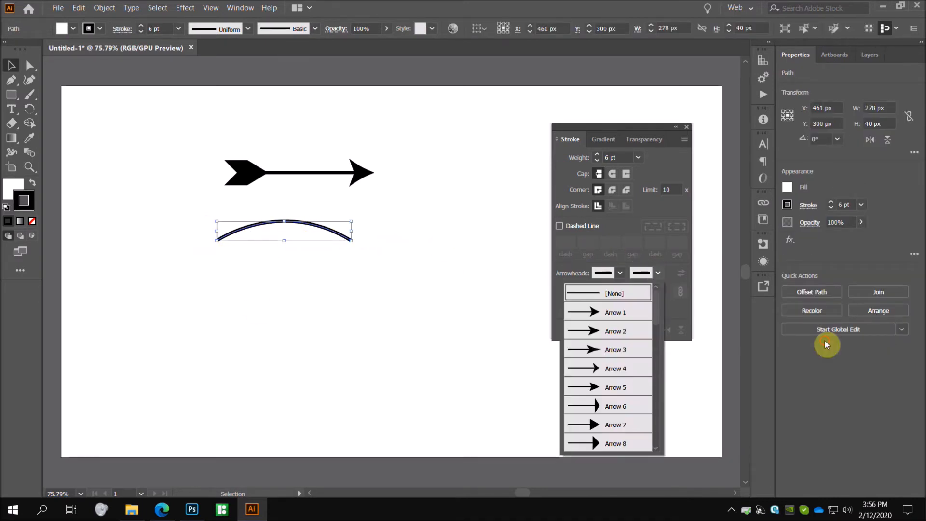
{"action": "scroll", "coordinate": [622, 358], "scroll_direction": "down", "scroll_amount": 1}
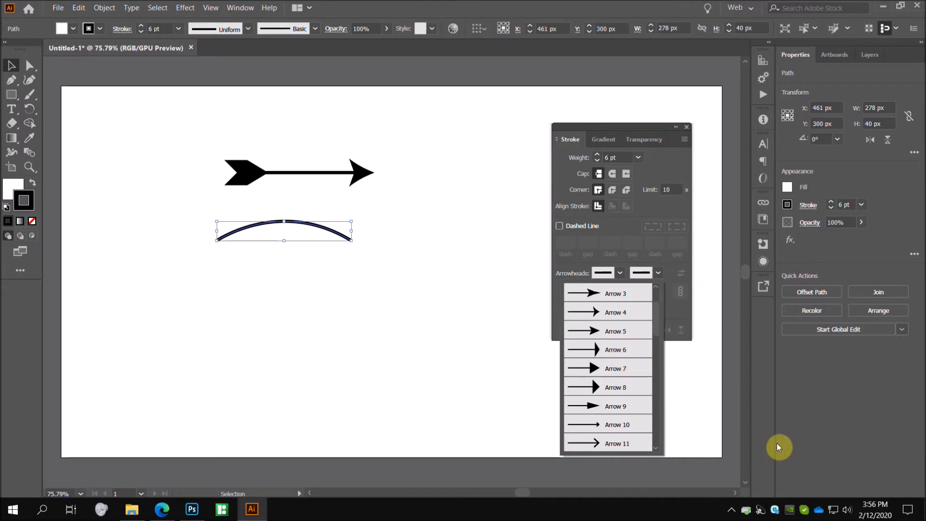
{"action": "scroll", "coordinate": [776, 445], "scroll_direction": "down", "scroll_amount": 1}
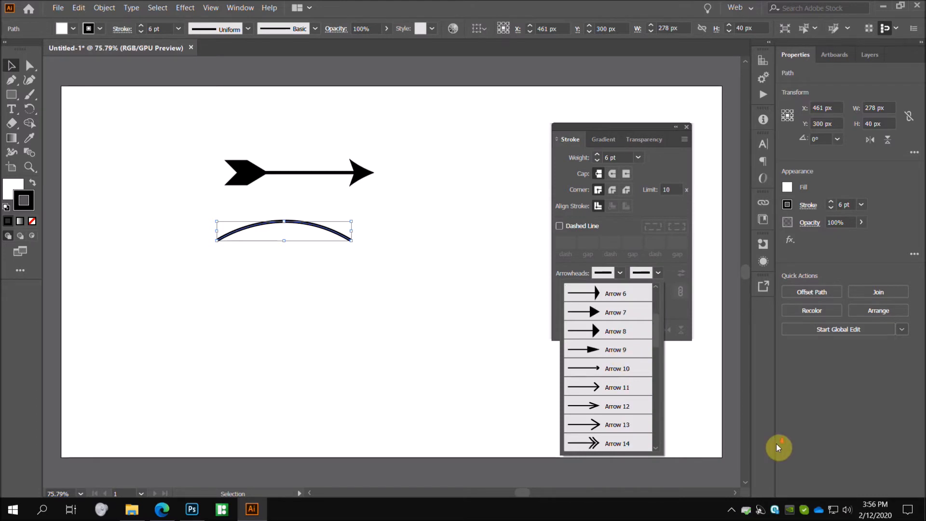
{"action": "left_click", "coordinate": [609, 387]}
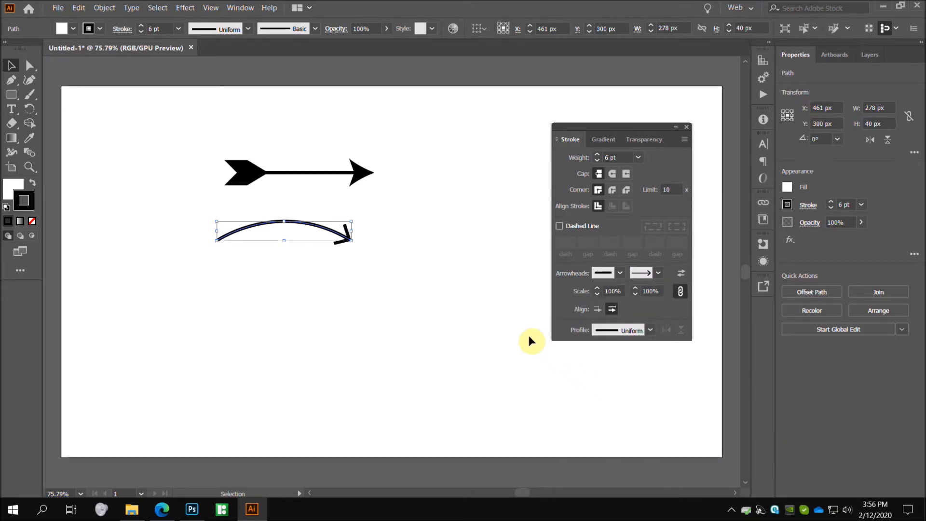
{"action": "left_click", "coordinate": [484, 321]}
Try magenta #d900ff as the curved arrow's stroke color and deselect the arrow
{"action": "left_click_drag", "start_coordinate": [387, 206], "coordinate": [203, 259]}
{"action": "double_click", "coordinate": [31, 198]}
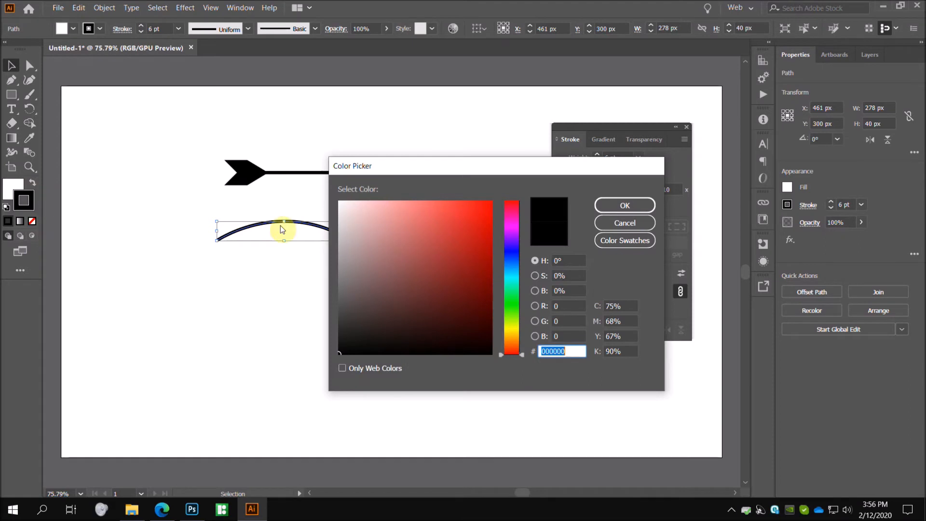
{"action": "left_click_drag", "start_coordinate": [432, 219], "coordinate": [513, 205]}
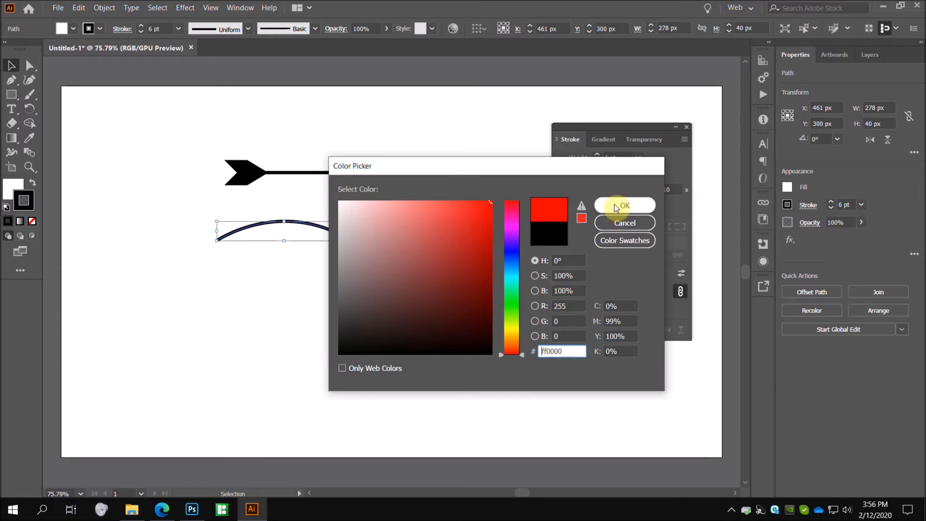
{"action": "left_click", "coordinate": [510, 224]}
{"action": "left_click_drag", "start_coordinate": [512, 227], "coordinate": [511, 231]}
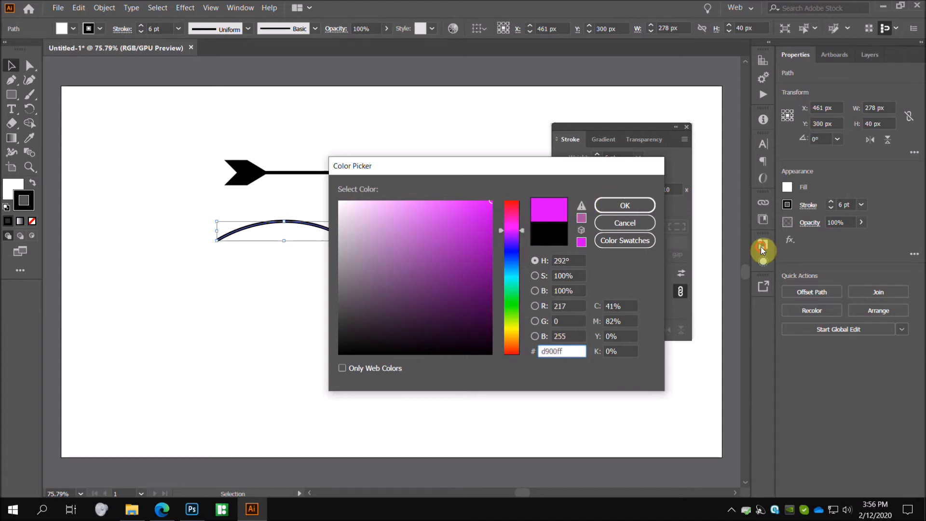
{"action": "left_click", "coordinate": [625, 205]}
{"action": "left_click", "coordinate": [419, 202]}
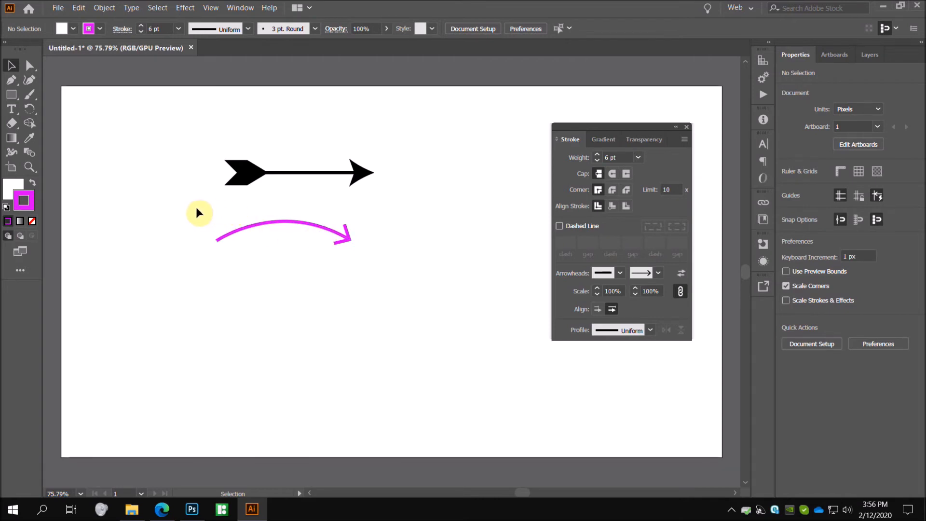
Change the curved arrow's stroke color to light blue #00e1ff and deselect the arrow
{"action": "left_click_drag", "start_coordinate": [187, 209], "coordinate": [370, 268]}
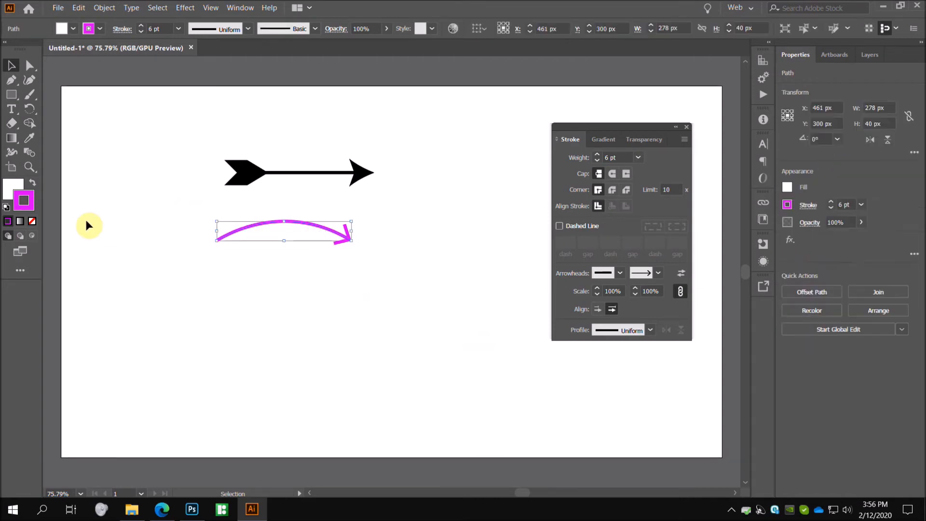
{"action": "double_click", "coordinate": [21, 196]}
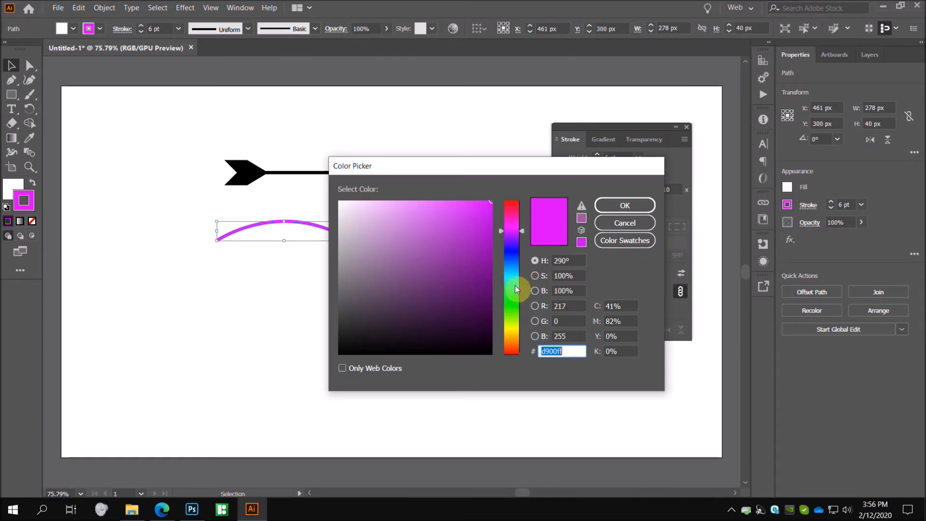
{"action": "left_click", "coordinate": [515, 298]}
{"action": "left_click_drag", "start_coordinate": [514, 303], "coordinate": [513, 265]}
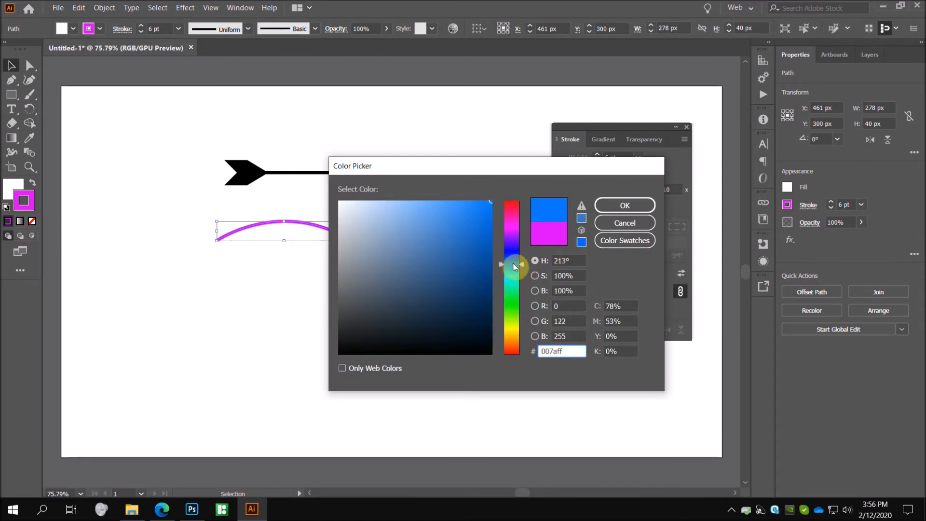
{"action": "left_click_drag", "start_coordinate": [513, 258], "coordinate": [514, 253]}
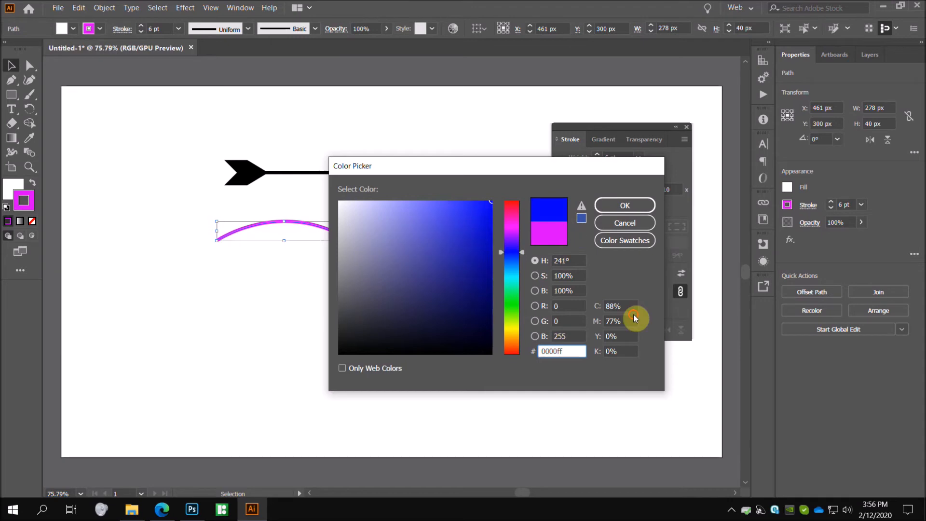
{"action": "left_click", "coordinate": [512, 268]}
{"action": "left_click_drag", "start_coordinate": [511, 272], "coordinate": [512, 274]}
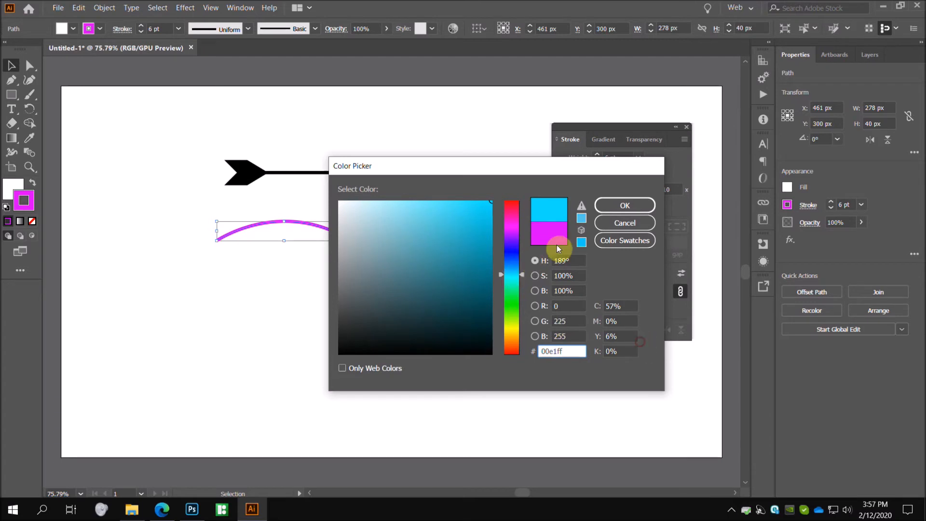
{"action": "left_click", "coordinate": [622, 206]}
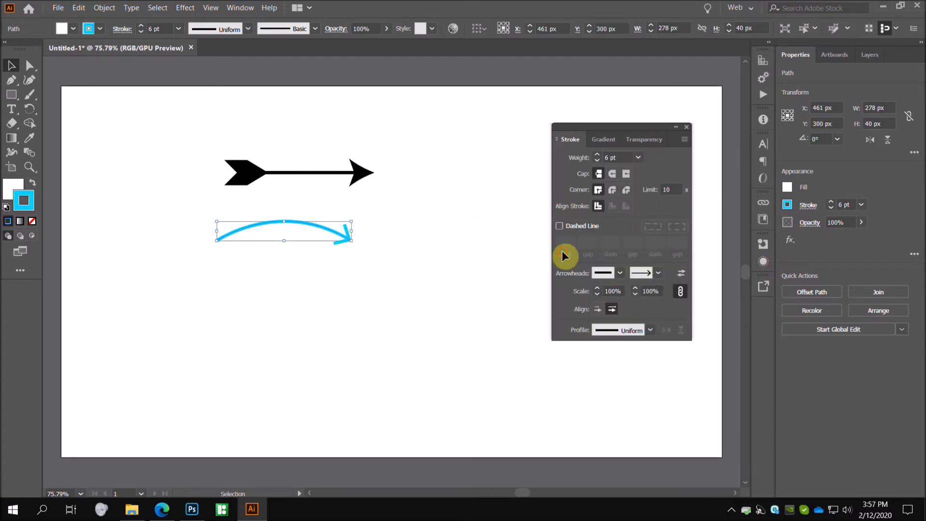
{"action": "left_click", "coordinate": [413, 218]}
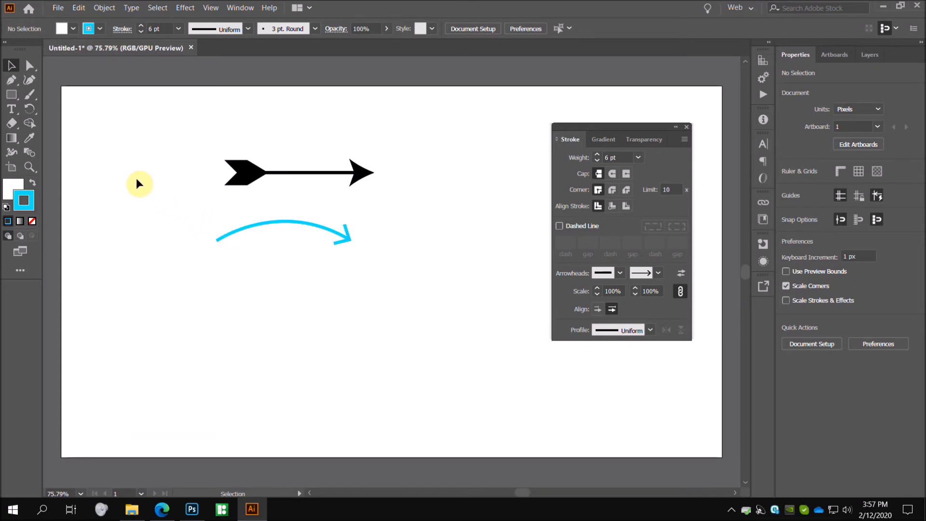
Draw an S-shaped wave about 329 px wide and 70 px high below the curved arrow with the Pen tool
{"action": "left_click", "coordinate": [11, 81]}
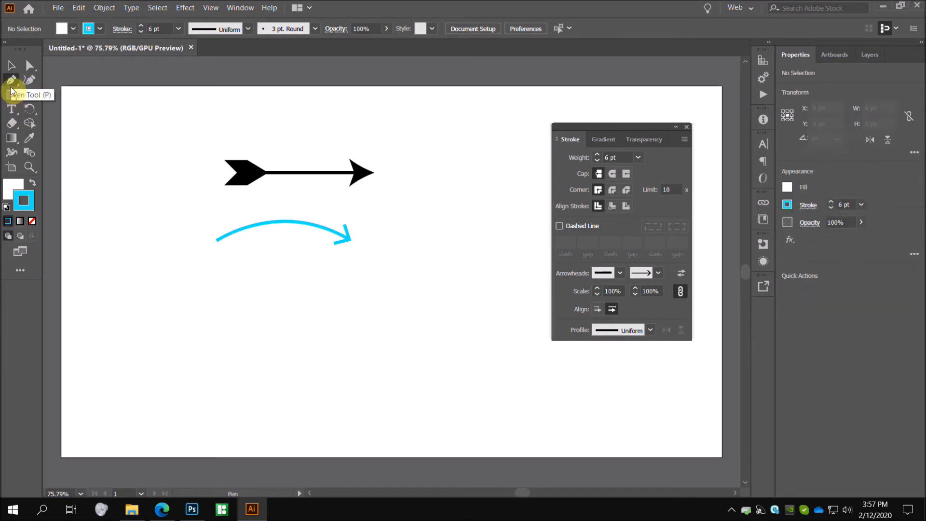
{"action": "left_click", "coordinate": [207, 311]}
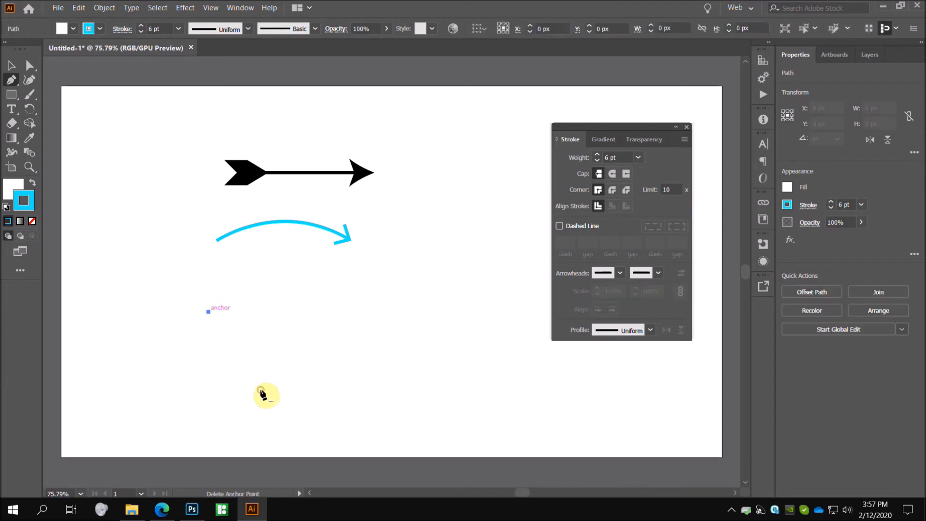
{"action": "left_click_drag", "start_coordinate": [284, 301], "coordinate": [331, 335]}
{"action": "left_click", "coordinate": [284, 302]}
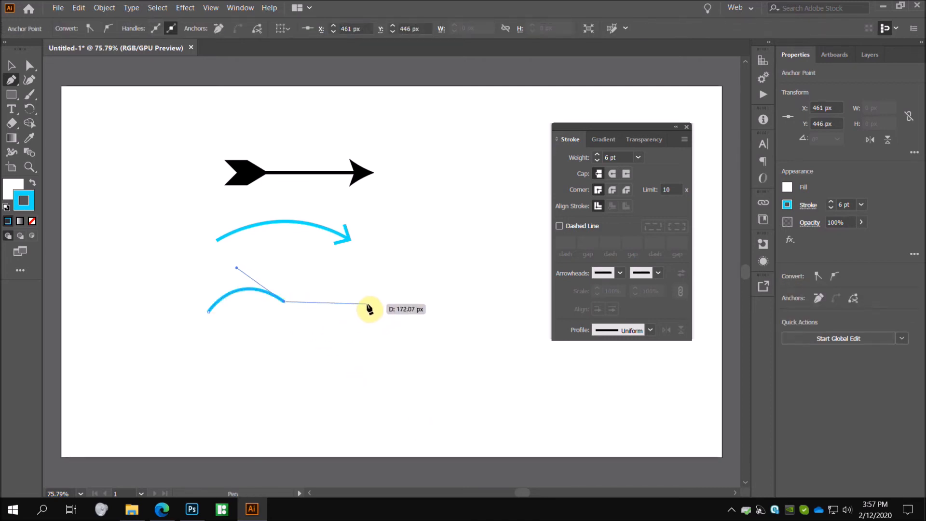
{"action": "left_click_drag", "start_coordinate": [367, 313], "coordinate": [409, 283]}
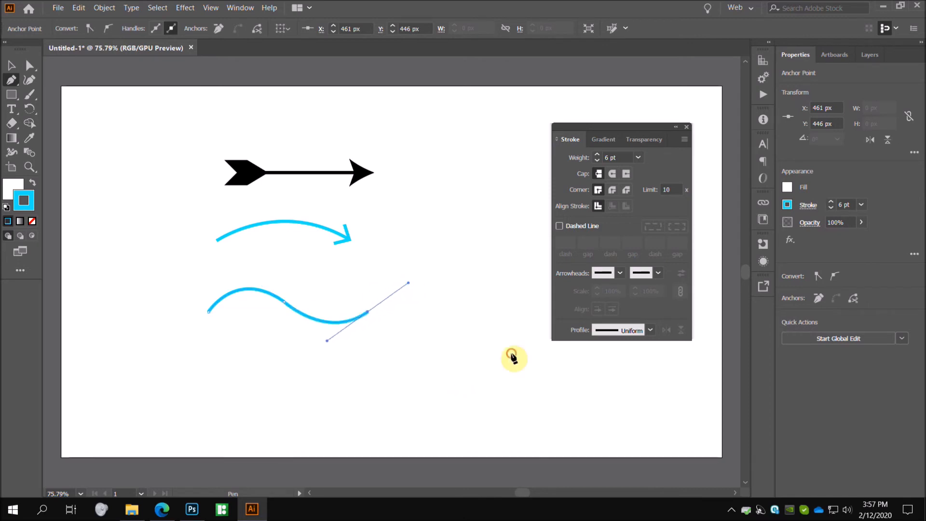
{"action": "left_click", "coordinate": [369, 314]}
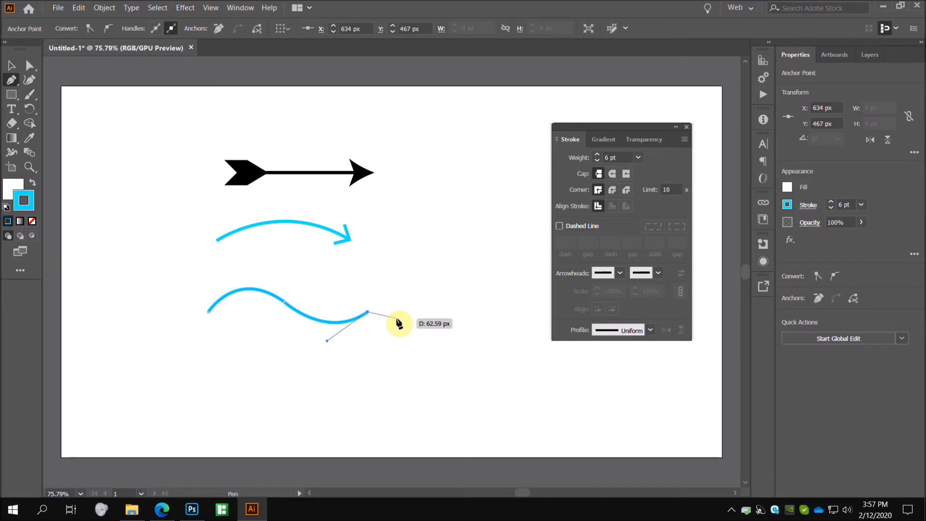
{"action": "key", "text": "v"}
Set the wavy path's stroke color to red #ff0000
{"action": "left_click_drag", "start_coordinate": [178, 271], "coordinate": [398, 334]}
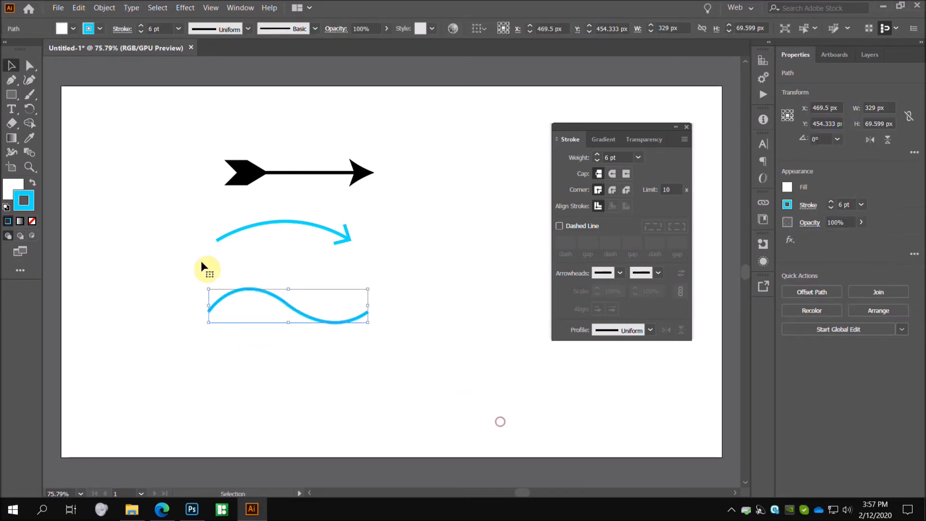
{"action": "double_click", "coordinate": [25, 199]}
{"action": "left_click_drag", "start_coordinate": [508, 241], "coordinate": [512, 201]}
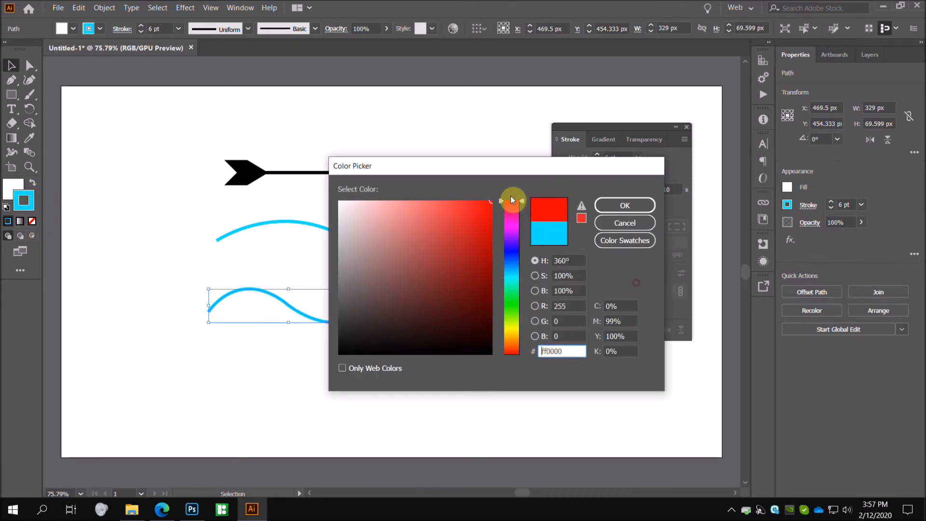
{"action": "left_click", "coordinate": [618, 203]}
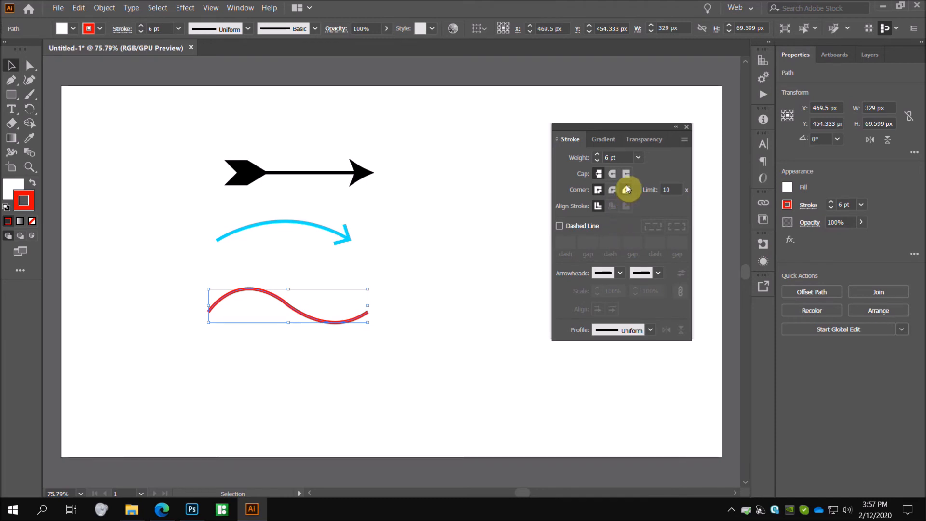
Set the red wavy path's end arrowhead to Arrow 7
{"action": "left_click", "coordinate": [658, 273]}
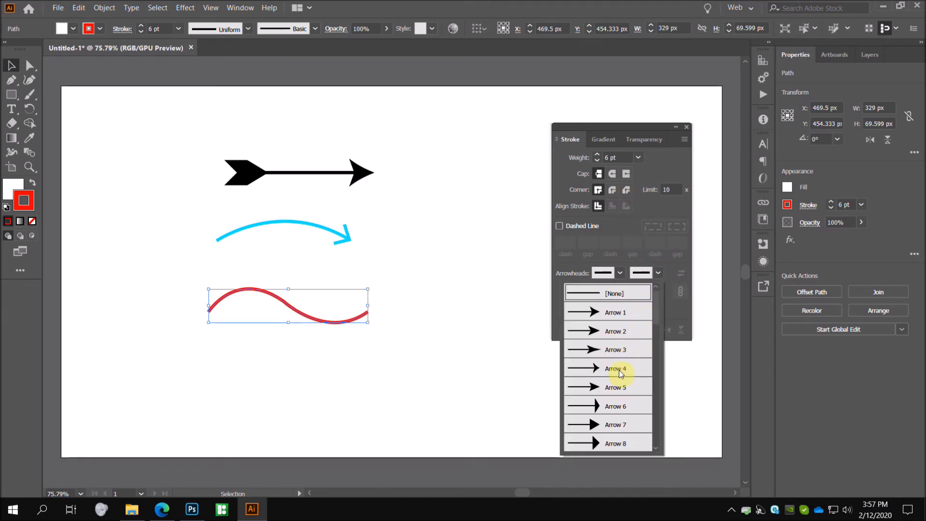
{"action": "scroll", "coordinate": [622, 369], "scroll_direction": "down", "scroll_amount": 2}
{"action": "scroll", "coordinate": [609, 372], "scroll_direction": "down", "scroll_amount": 2}
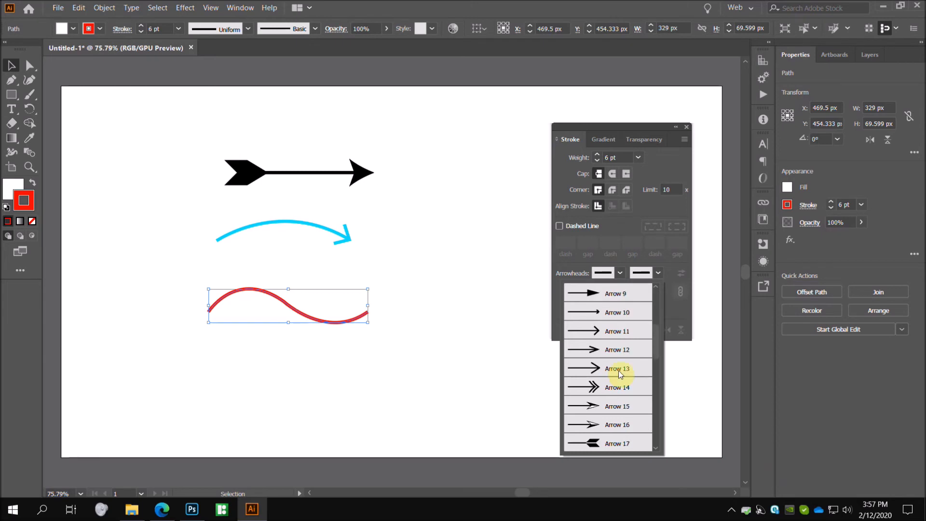
{"action": "scroll", "coordinate": [773, 462], "scroll_direction": "down", "scroll_amount": 2}
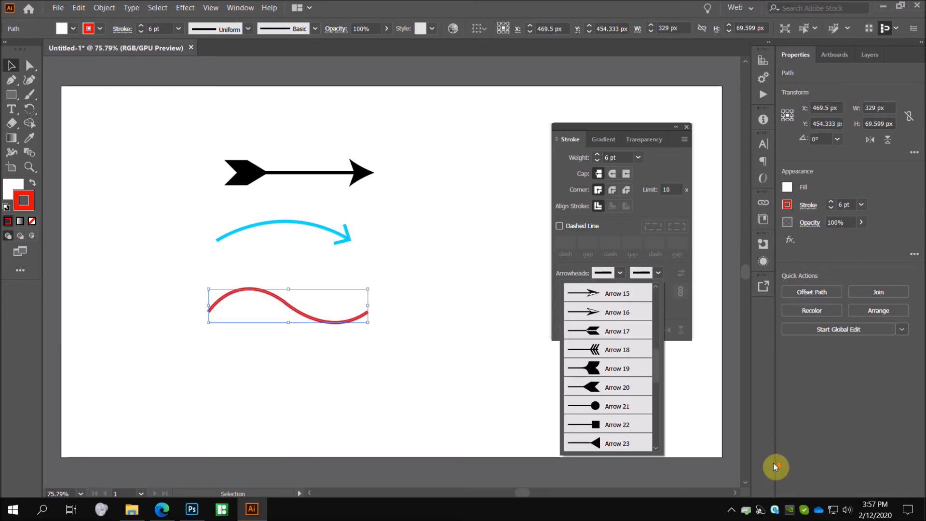
{"action": "scroll", "coordinate": [774, 462], "scroll_direction": "down", "scroll_amount": 4}
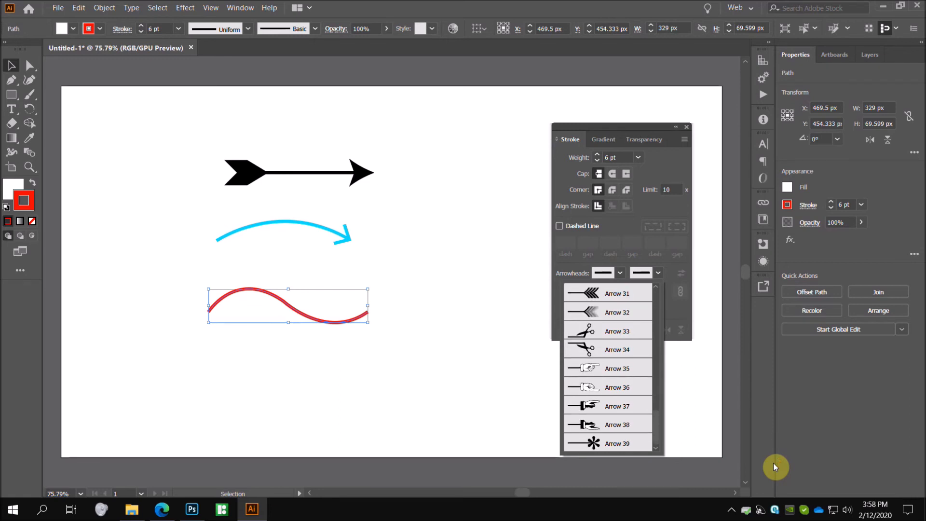
{"action": "scroll", "coordinate": [773, 462], "scroll_direction": "up", "scroll_amount": 10}
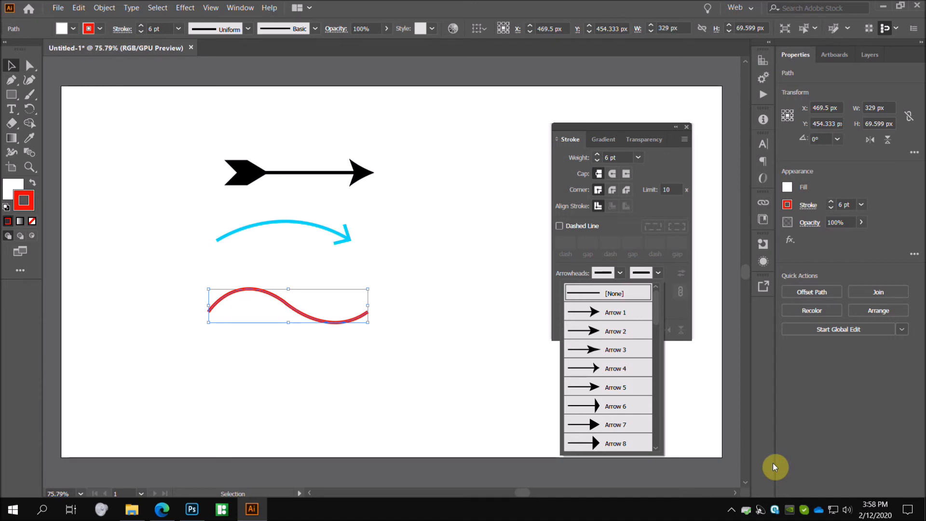
{"action": "left_click", "coordinate": [611, 424]}
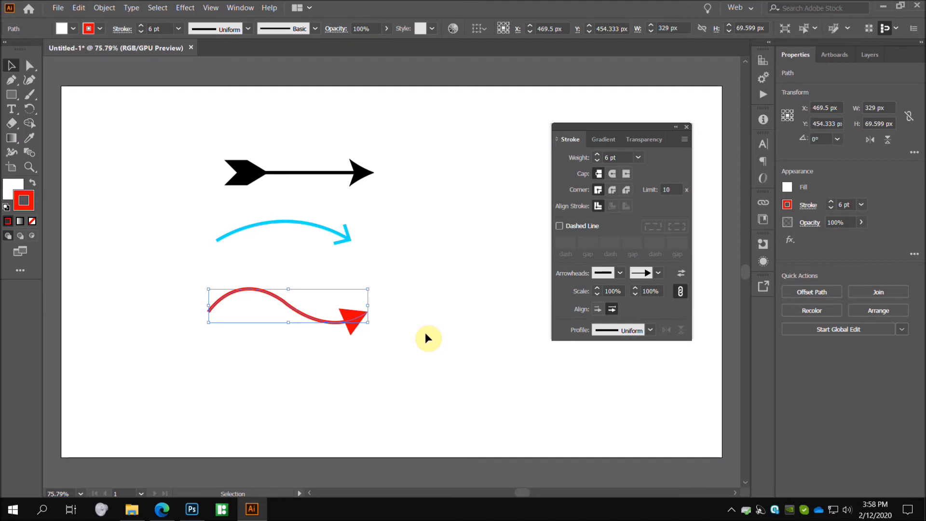
Set the red wavy path's start arrowhead to Arrow 10 and deselect the path
{"action": "left_click", "coordinate": [619, 273]}
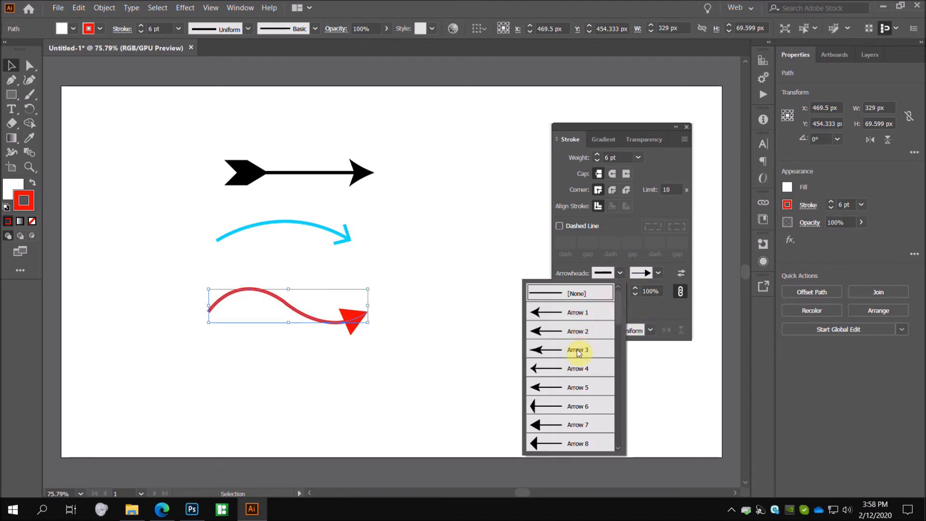
{"action": "scroll", "coordinate": [575, 354], "scroll_direction": "down", "scroll_amount": 1}
{"action": "scroll", "coordinate": [719, 445], "scroll_direction": "down", "scroll_amount": 1}
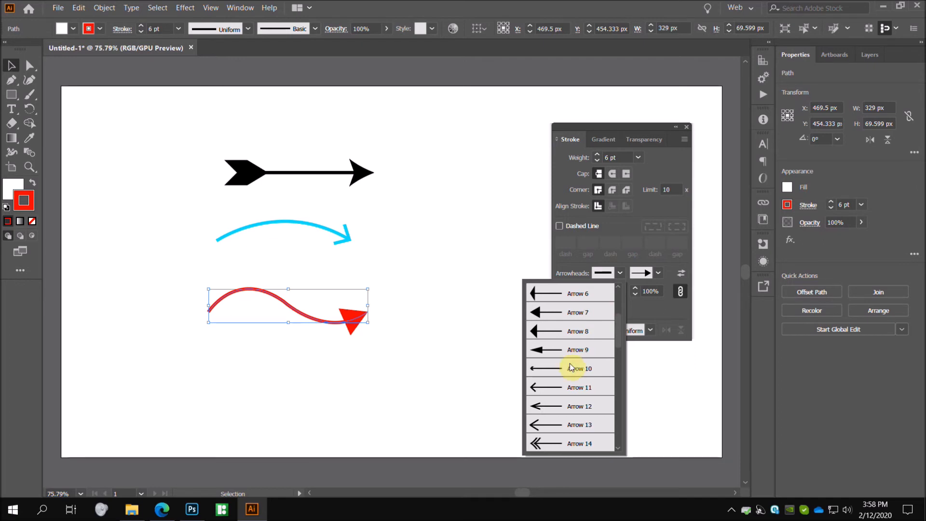
{"action": "left_click", "coordinate": [556, 370]}
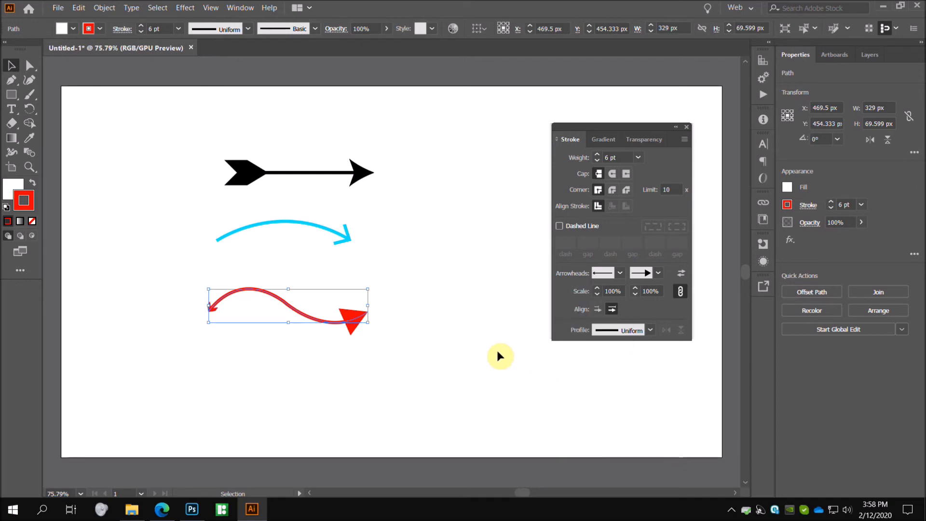
{"action": "left_click", "coordinate": [519, 369]}
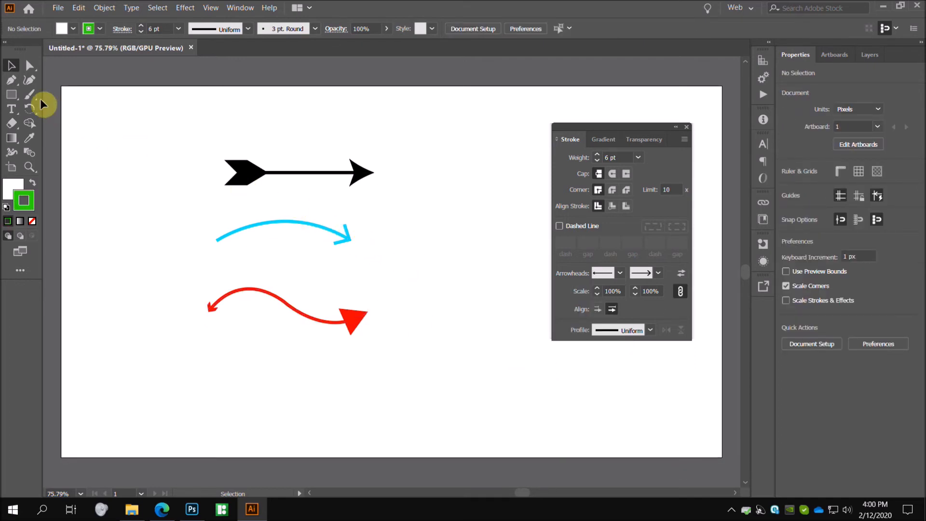
Draw a green straight line rising diagonally, about 209 px wide and 139 px high, to the right of the curved arrow with the Pen tool
{"action": "left_click", "coordinate": [12, 82]}
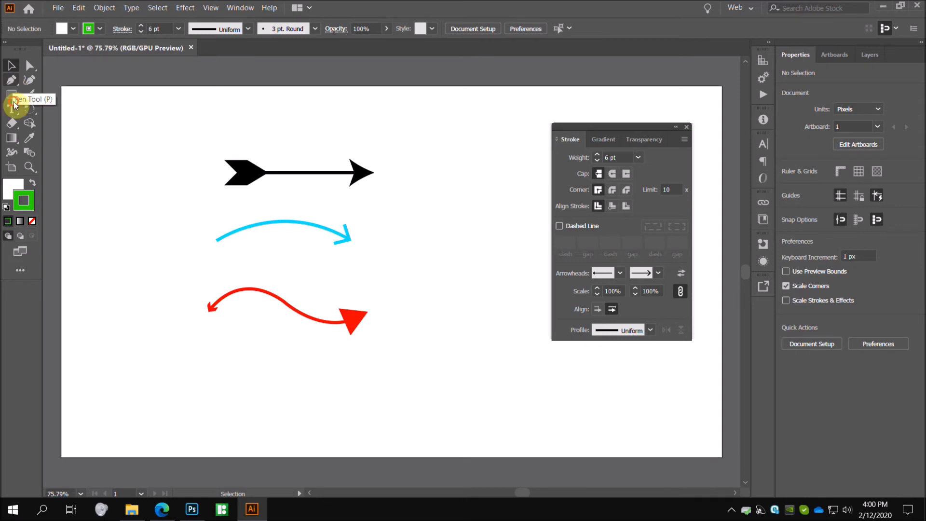
{"action": "left_click", "coordinate": [417, 264]}
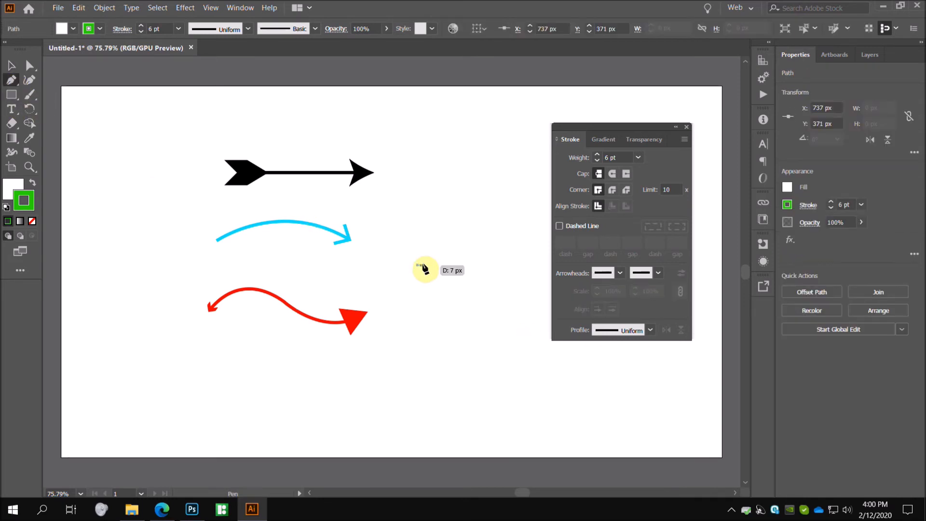
{"action": "left_click", "coordinate": [519, 198]}
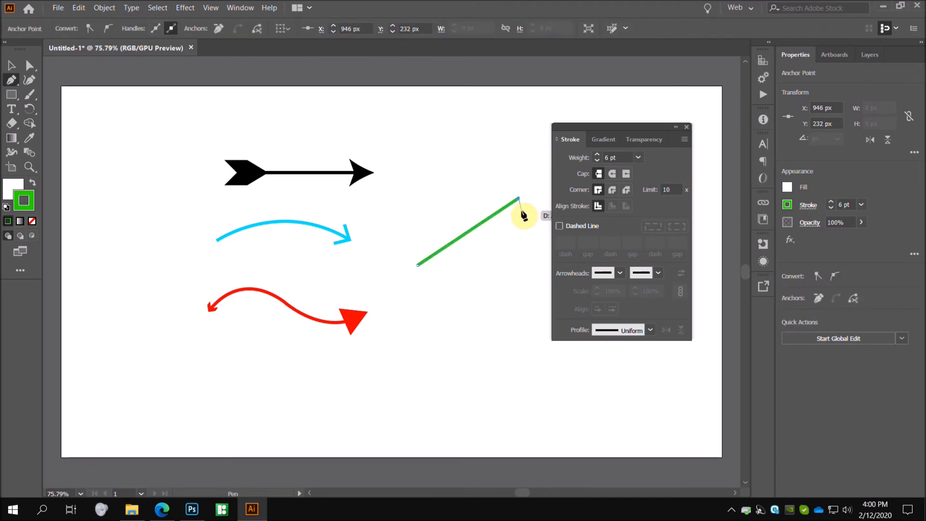
{"action": "key", "text": "v"}
Try Arrow 14 as the green line's end arrowhead and replace it with Arrow 15
{"action": "left_click", "coordinate": [658, 273]}
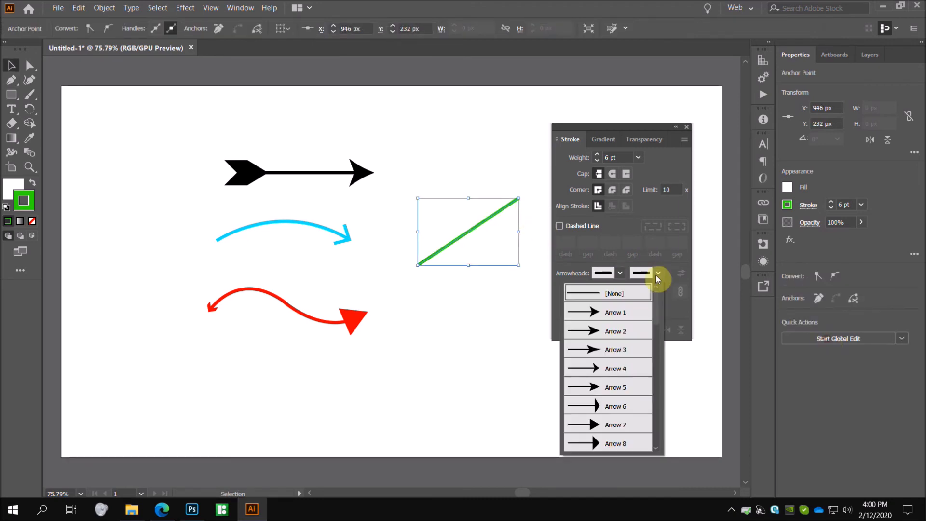
{"action": "scroll", "coordinate": [627, 349], "scroll_direction": "down", "scroll_amount": 4}
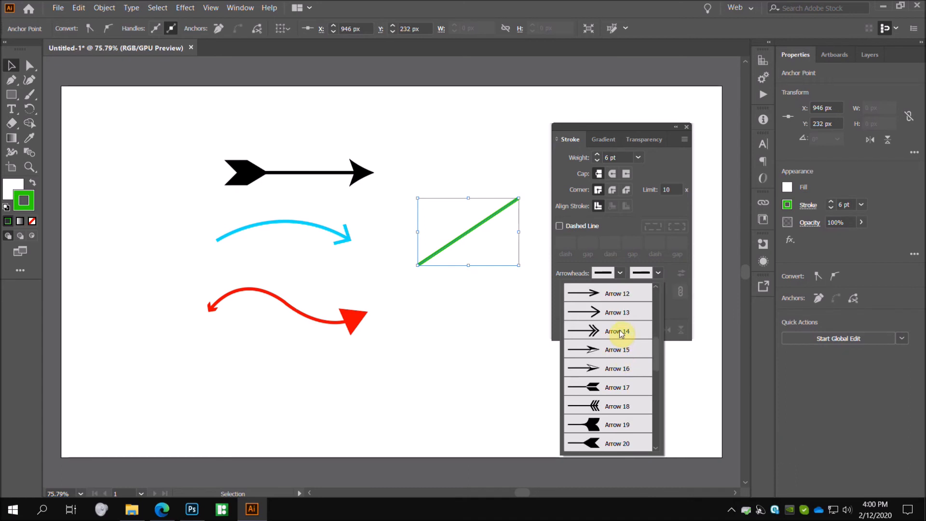
{"action": "left_click", "coordinate": [621, 332]}
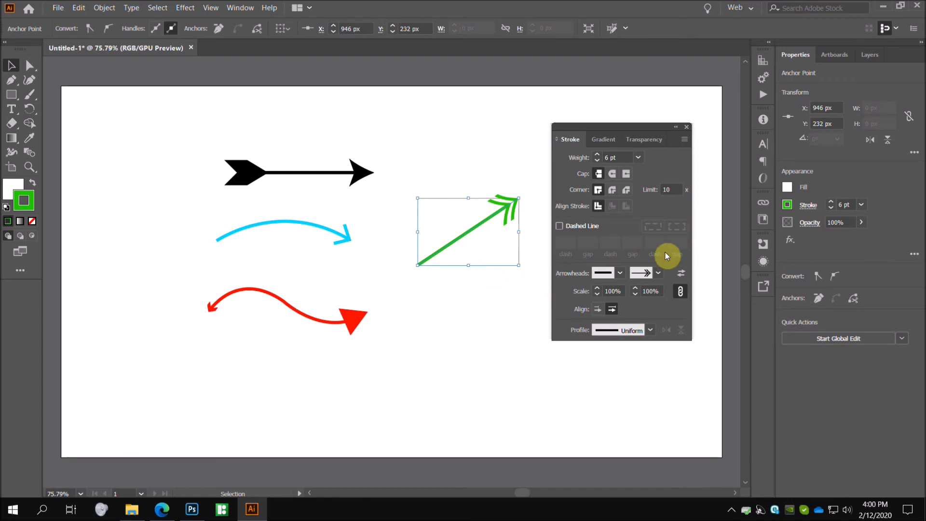
{"action": "left_click", "coordinate": [658, 273]}
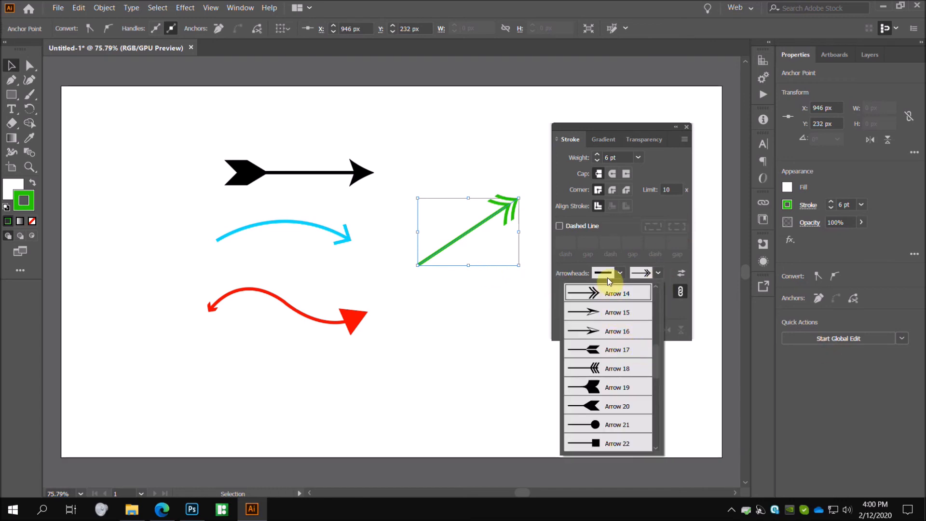
{"action": "left_click", "coordinate": [612, 312]}
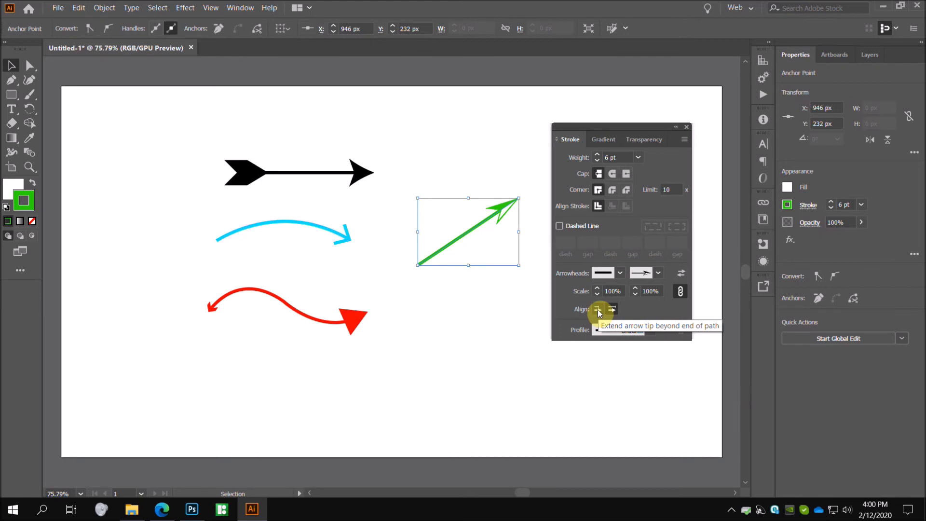
Try Arrow 21, Arrow 22 and Arrow 27 in turn as the green line's start arrowhead
{"action": "left_click", "coordinate": [620, 273]}
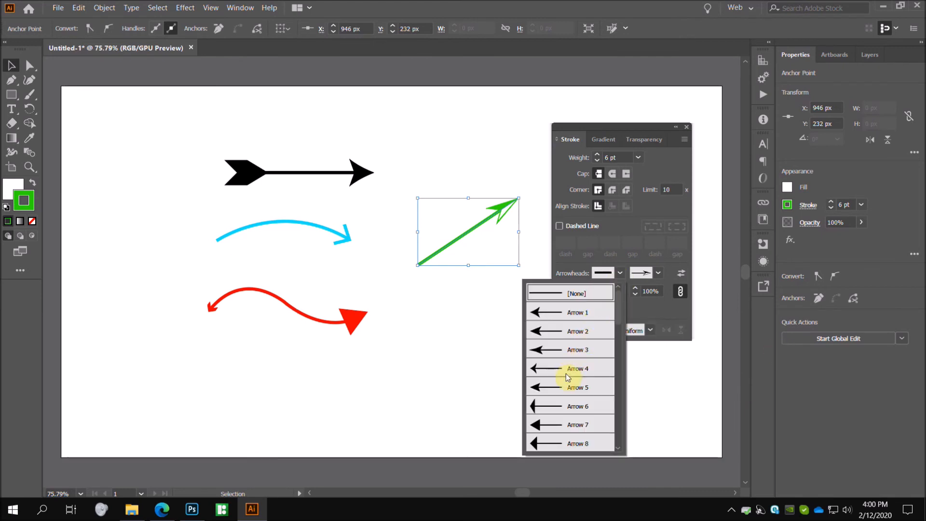
{"action": "scroll", "coordinate": [695, 476], "scroll_direction": "down", "scroll_amount": 2}
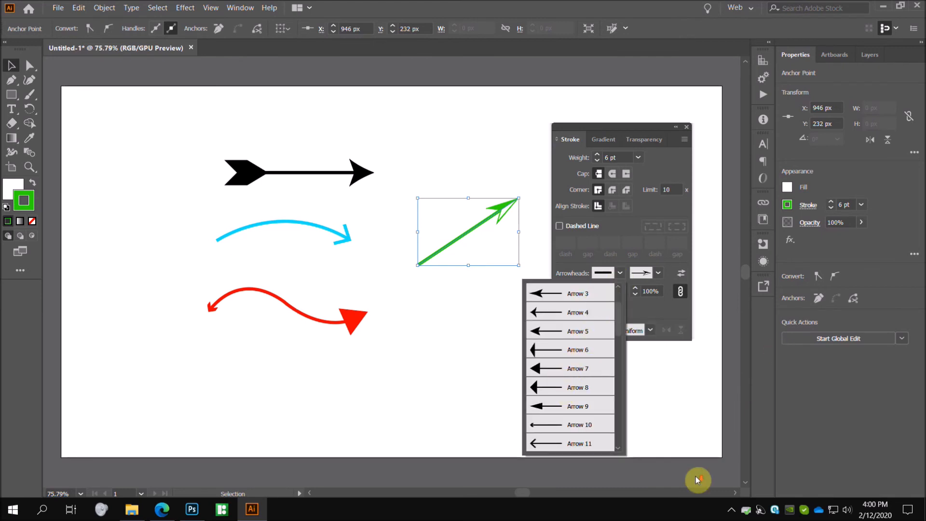
{"action": "scroll", "coordinate": [695, 476], "scroll_direction": "down", "scroll_amount": 1}
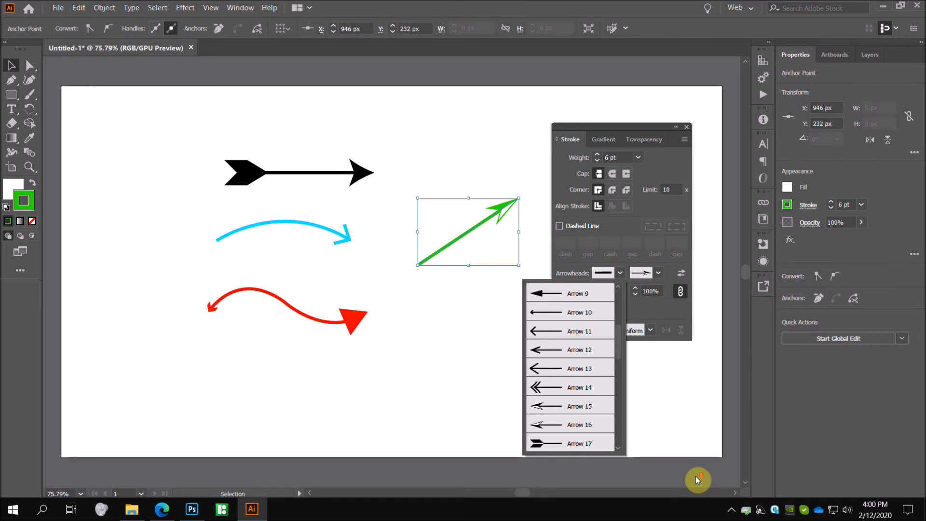
{"action": "scroll", "coordinate": [696, 477], "scroll_direction": "down", "scroll_amount": 2}
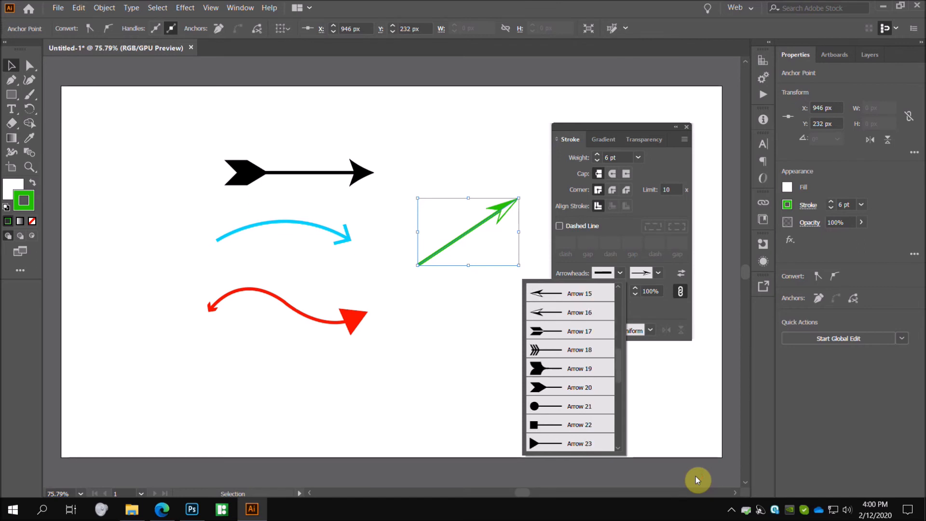
{"action": "left_click", "coordinate": [552, 401]}
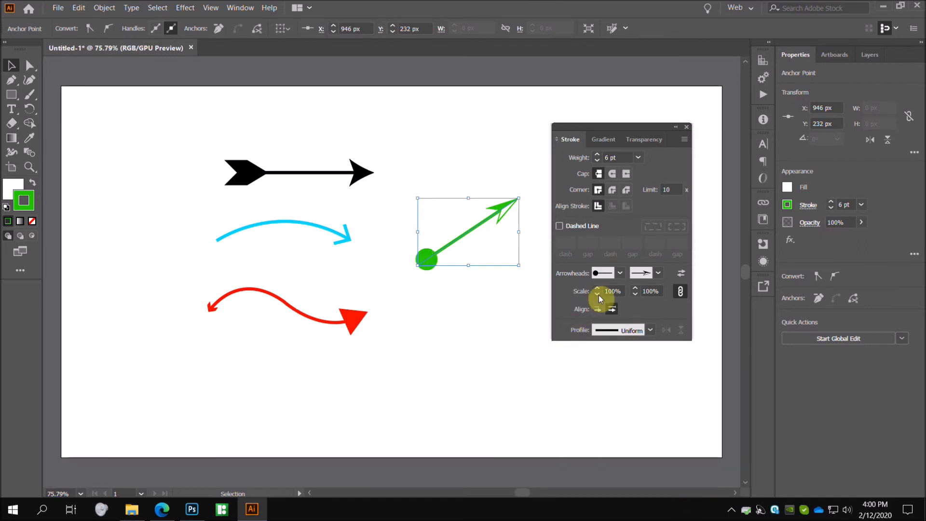
{"action": "left_click", "coordinate": [614, 278]}
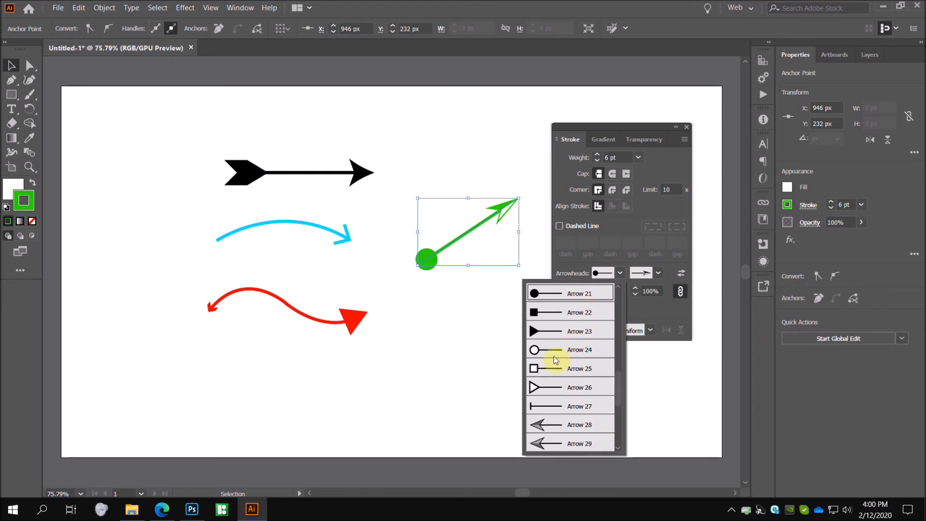
{"action": "left_click", "coordinate": [546, 312]}
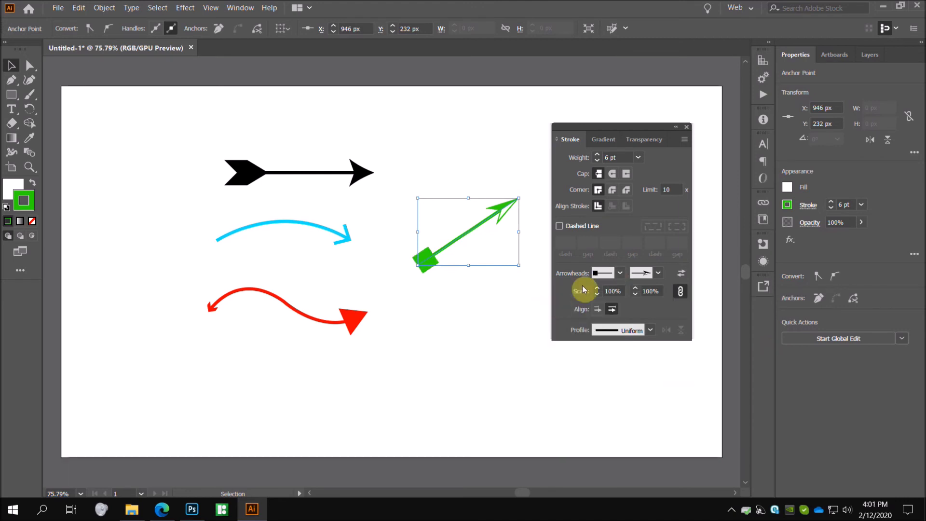
{"action": "left_click", "coordinate": [620, 274]}
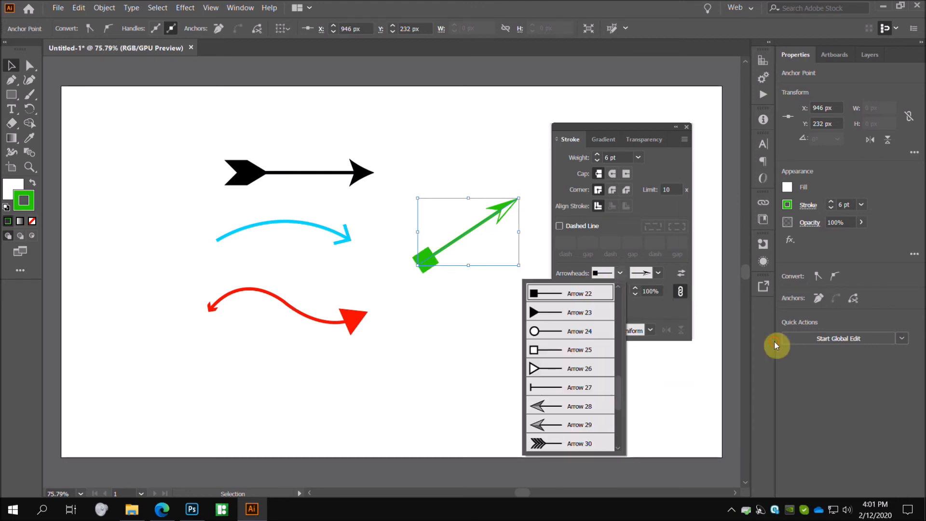
{"action": "left_click", "coordinate": [552, 389]}
Set the green line's start arrowhead to Arrow 32 and deselect the line
{"action": "left_click", "coordinate": [618, 273]}
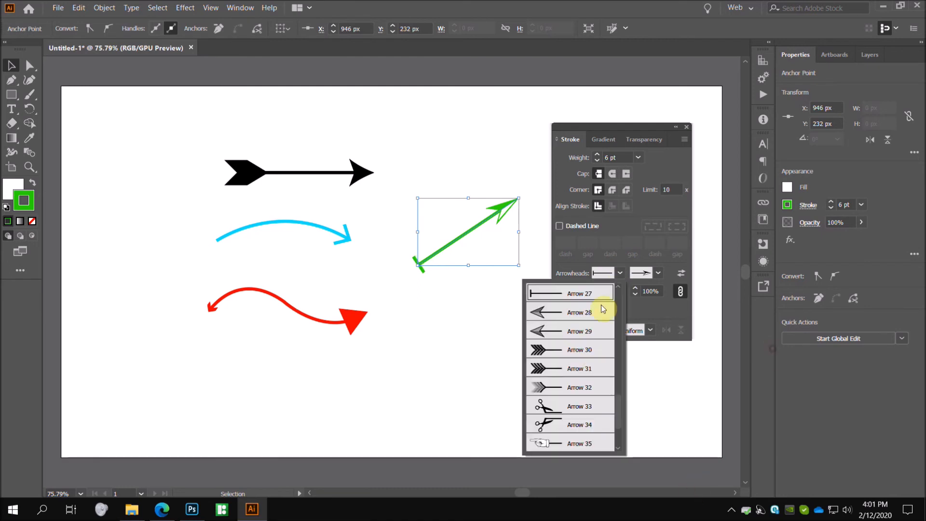
{"action": "left_click", "coordinate": [555, 381]}
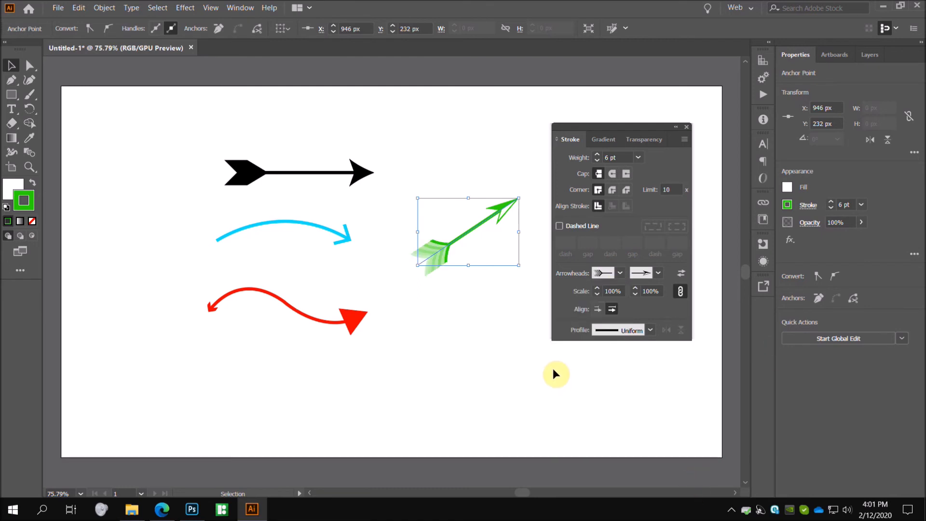
{"action": "left_click", "coordinate": [643, 426]}
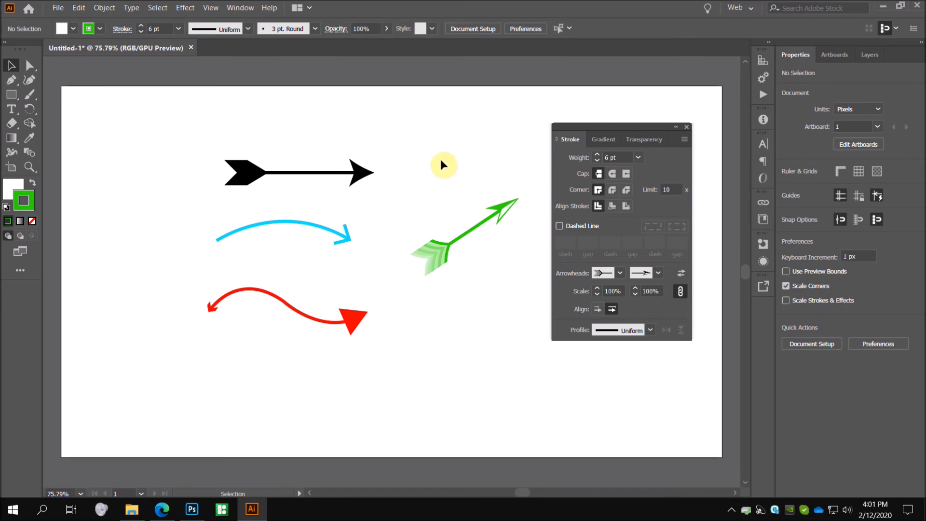
Move the green arrow slightly left and down to about X 791.5 px, Y 314.5 px, and deselect it
{"action": "left_click_drag", "start_coordinate": [404, 143], "coordinate": [525, 326]}
{"action": "left_click_drag", "start_coordinate": [472, 228], "coordinate": [448, 230]}
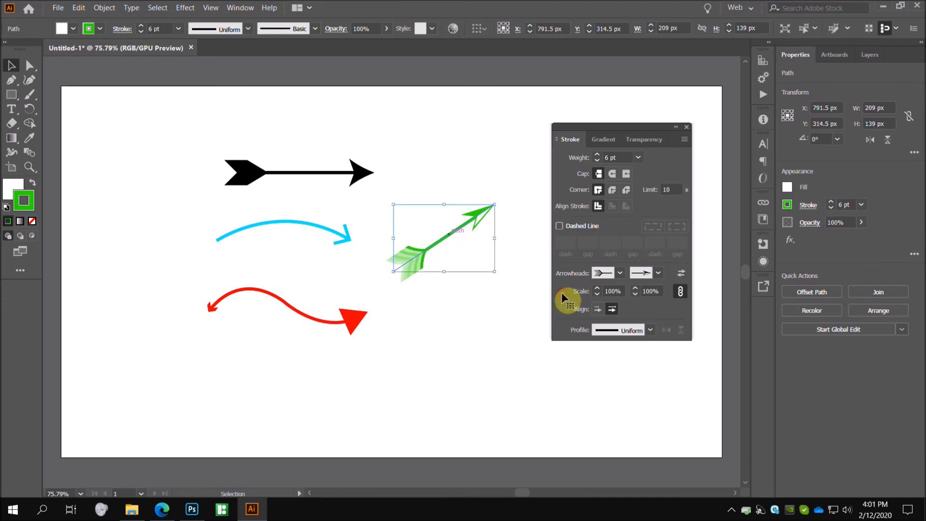
{"action": "left_click", "coordinate": [497, 182]}
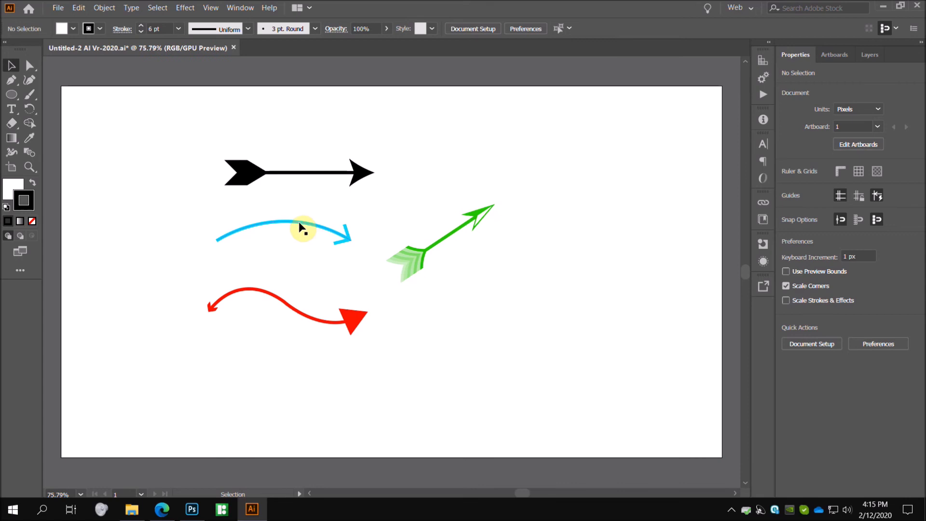
Draw a hexagon about 307 px wide and 266 px high with the Polygon tool and move it to about X 1055 px, Y 420 px
{"action": "left_click", "coordinate": [12, 94]}
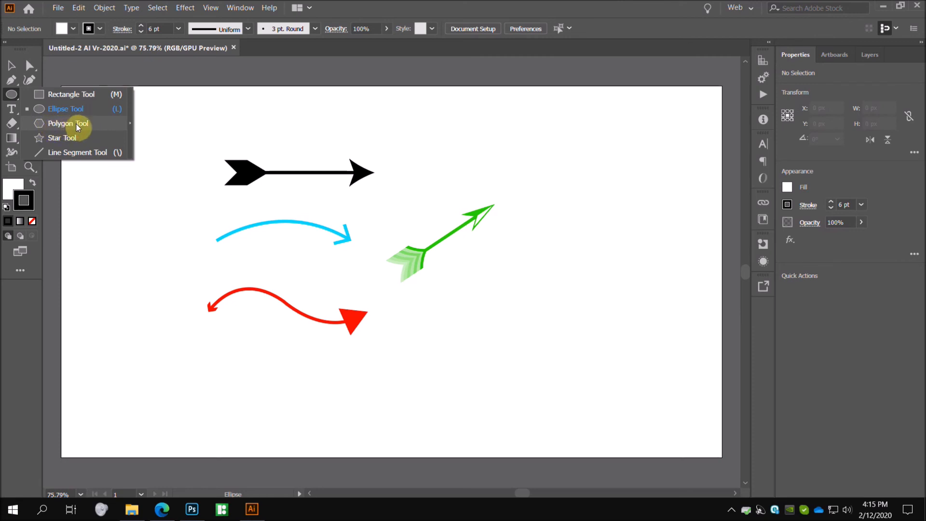
{"action": "left_click", "coordinate": [77, 124]}
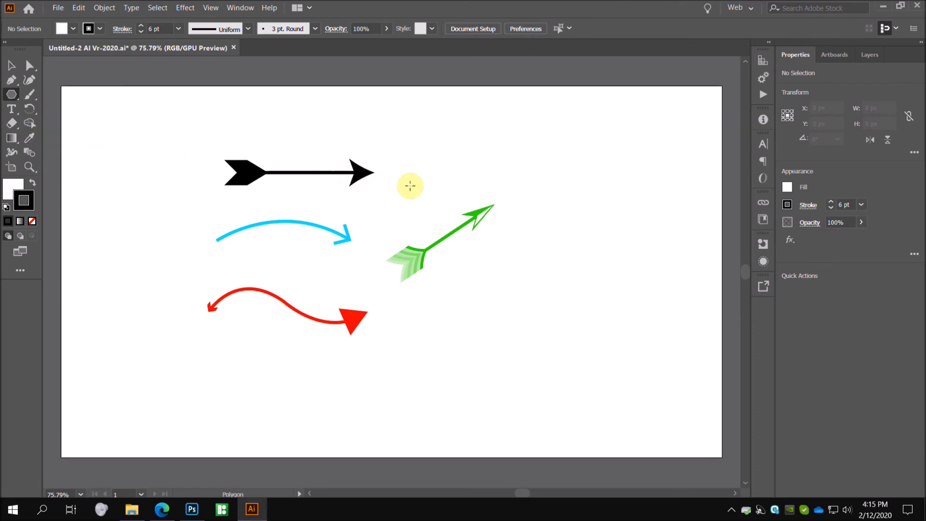
{"action": "left_click_drag", "start_coordinate": [512, 209], "coordinate": [575, 247]}
{"action": "key", "text": "v"}
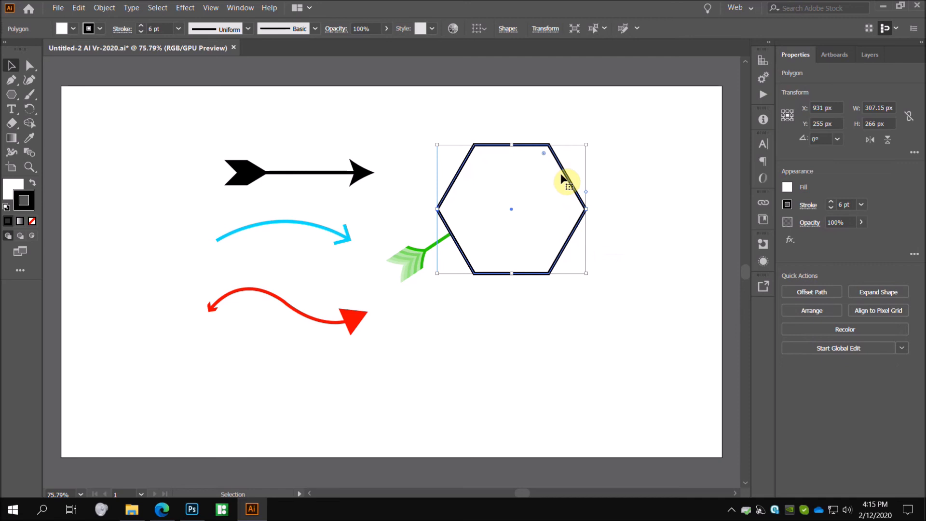
{"action": "left_click_drag", "start_coordinate": [559, 182], "coordinate": [618, 262]}
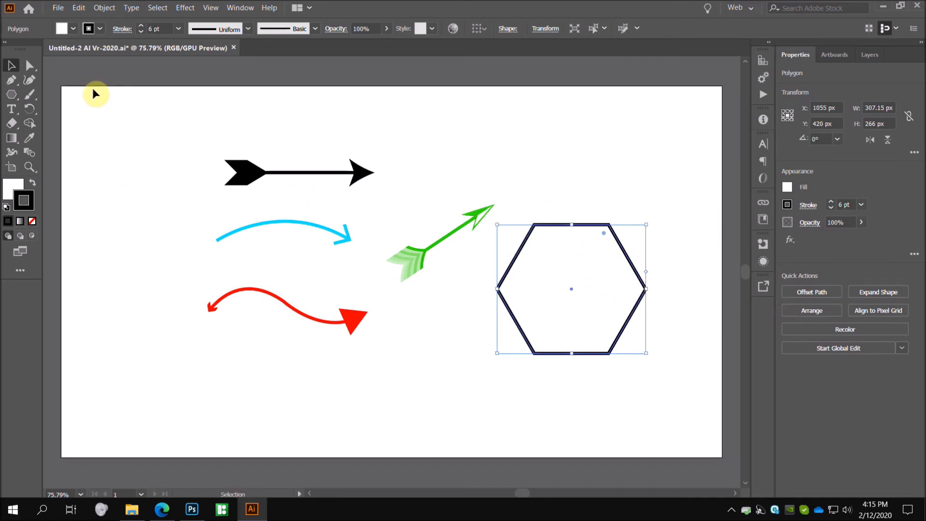
Remove the hexagon's fill by setting it to None
{"action": "left_click", "coordinate": [90, 38]}
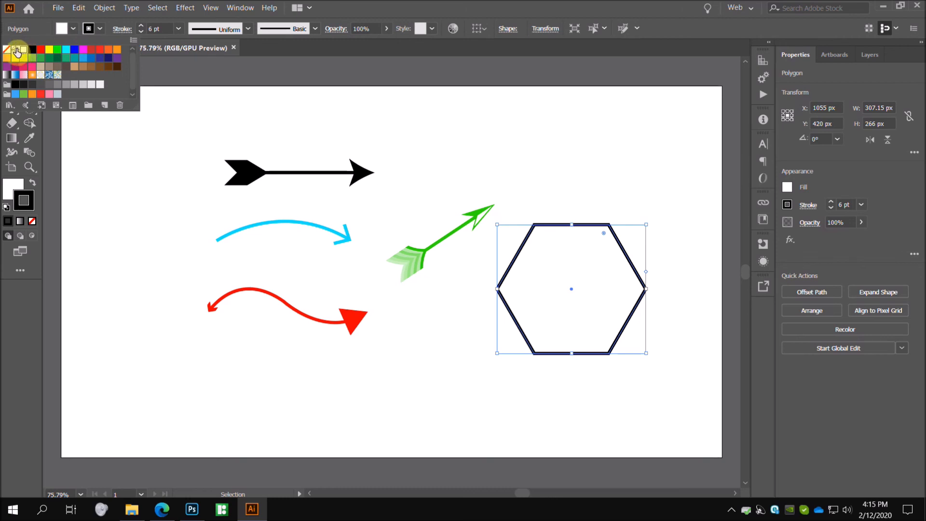
{"action": "left_click", "coordinate": [7, 50]}
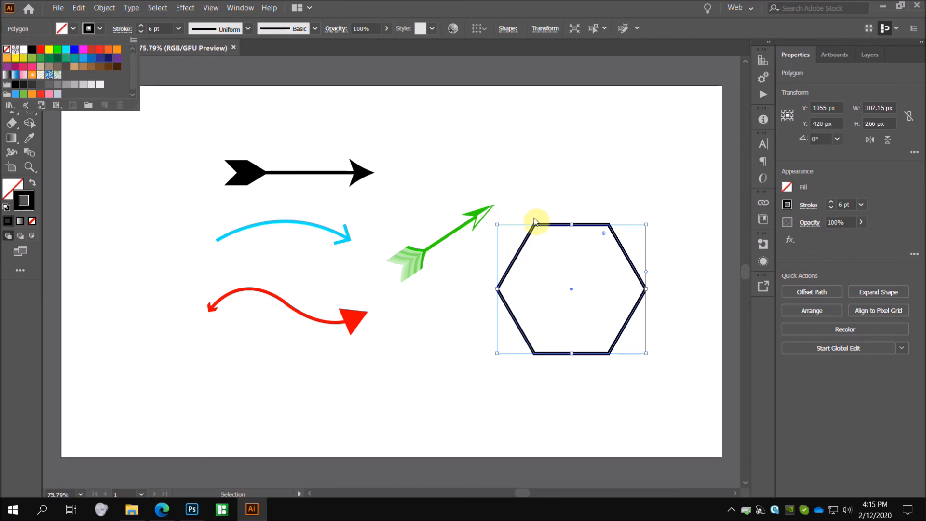
{"action": "left_click", "coordinate": [560, 233]}
Scale the hexagon down to about 251 px by 217 px, move it up to about X 1033 px, Y 314.5 px, and deselect it
{"action": "left_click_drag", "start_coordinate": [506, 193], "coordinate": [618, 330]}
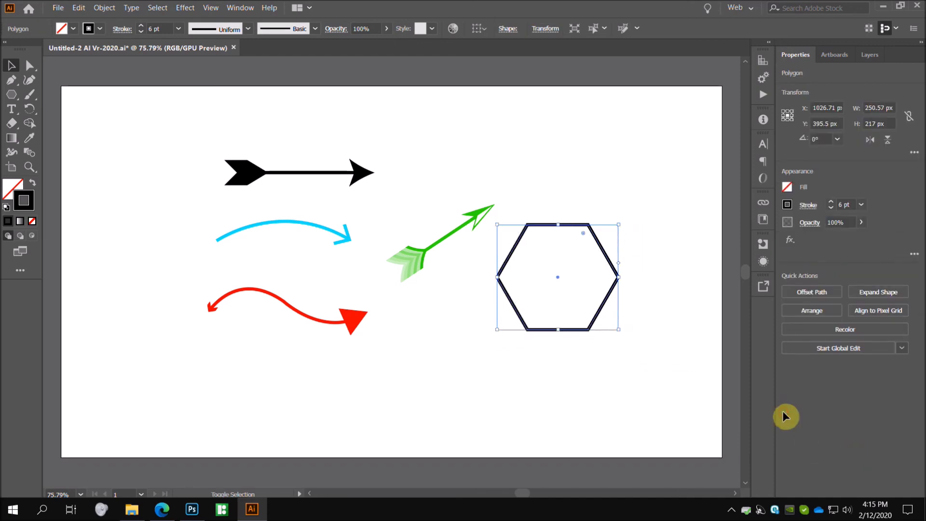
{"action": "left_click_drag", "start_coordinate": [576, 225], "coordinate": [578, 185]}
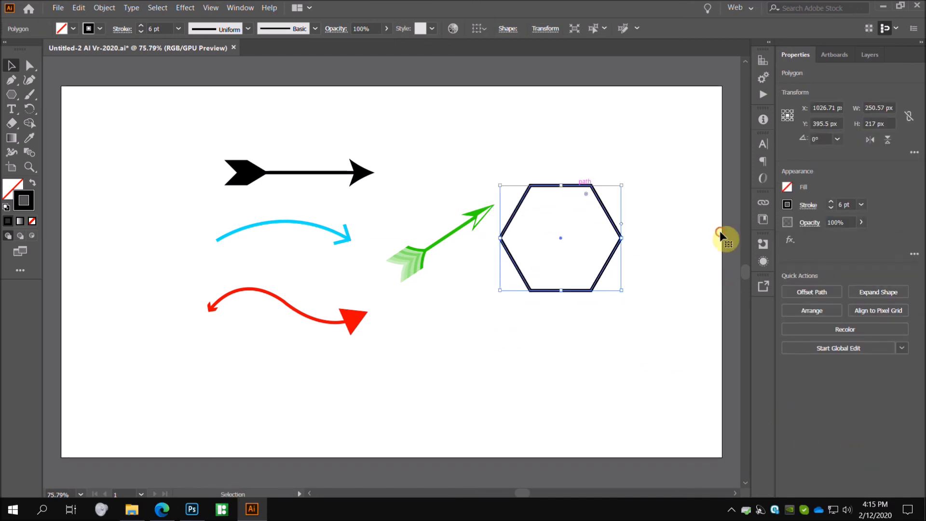
{"action": "left_click", "coordinate": [707, 200]}
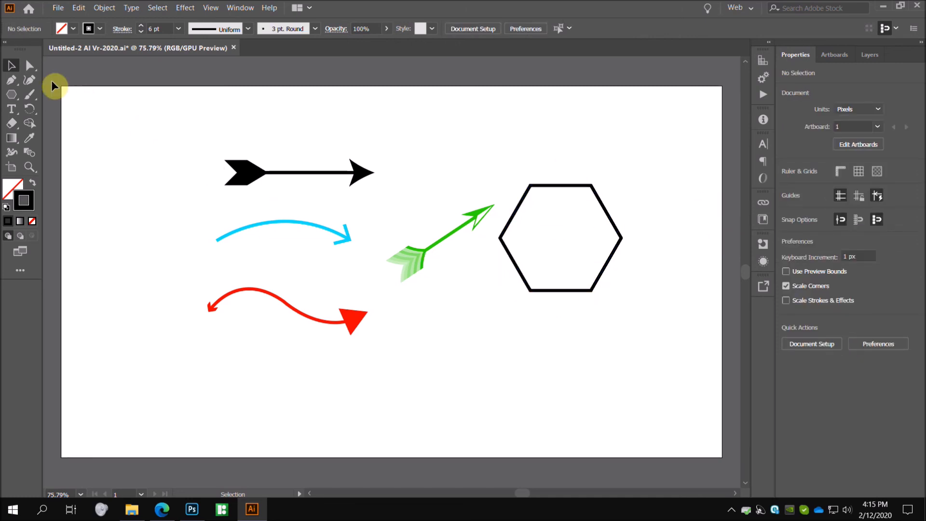
Delete the hexagon's lower-right anchor point with the Direct Selection tool to leave an open path, and deselect it
{"action": "left_click", "coordinate": [29, 65]}
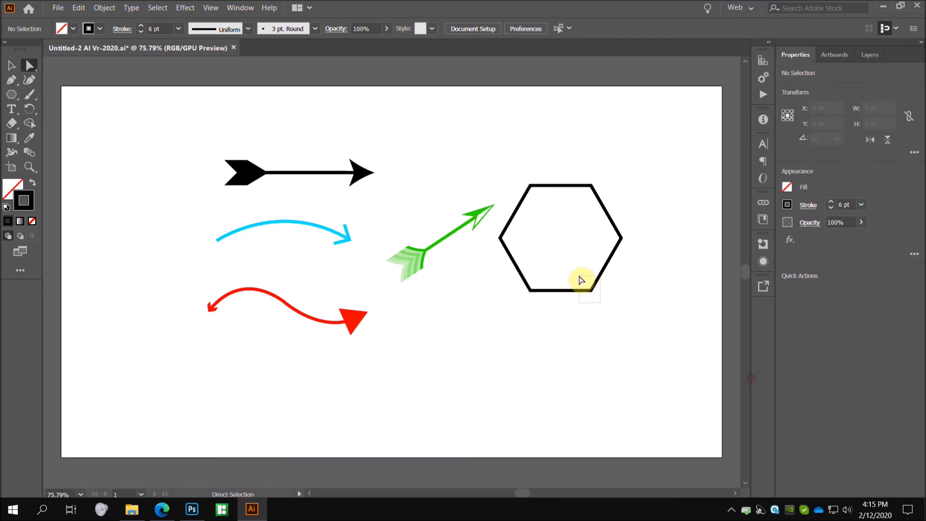
{"action": "left_click", "coordinate": [589, 290]}
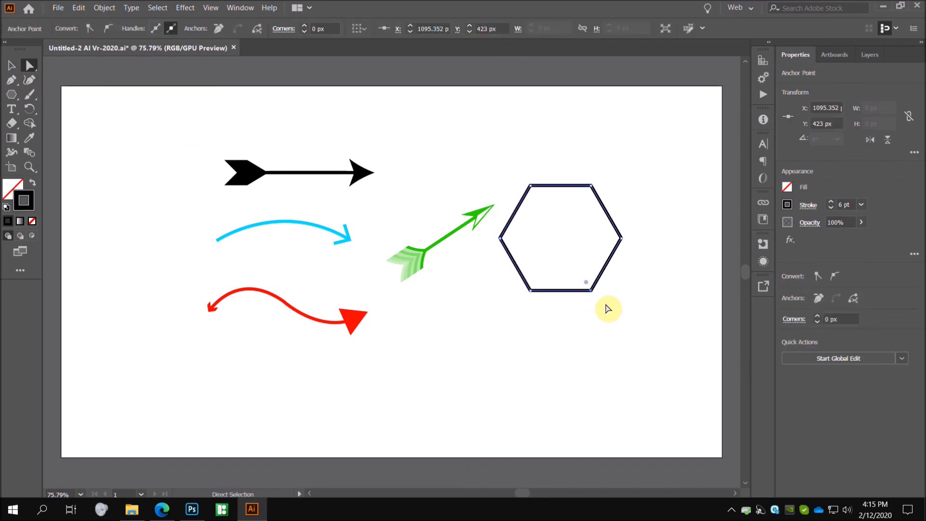
{"action": "key", "text": "Delete"}
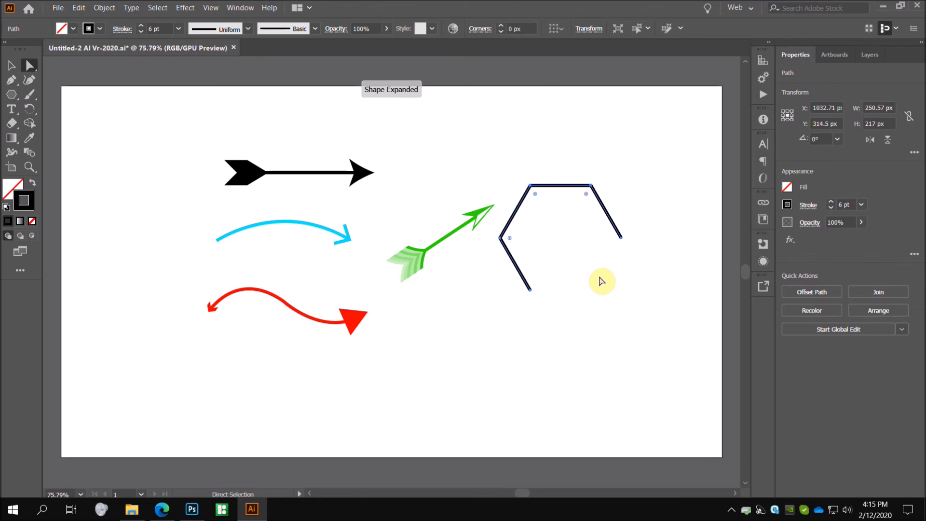
{"action": "key", "text": "v"}
{"action": "left_click", "coordinate": [743, 329]}
Try Arrow 35 as the open path's end arrowhead and Arrow 36 as its start arrowhead
{"action": "mouse_move", "coordinate": [510, 139]}
{"action": "left_mouse_down"}
{"action": "mouse_move", "coordinate": [513, 174]}
{"action": "mouse_move", "coordinate": [623, 292]}
{"action": "left_mouse_up"}
{"action": "left_click", "coordinate": [807, 205]}
{"action": "left_click", "coordinate": [745, 241]}
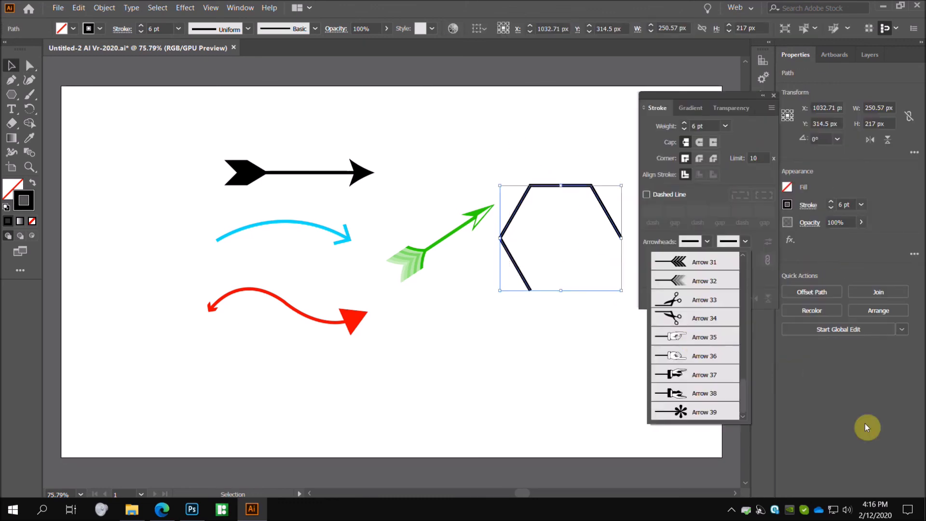
{"action": "left_click", "coordinate": [691, 341]}
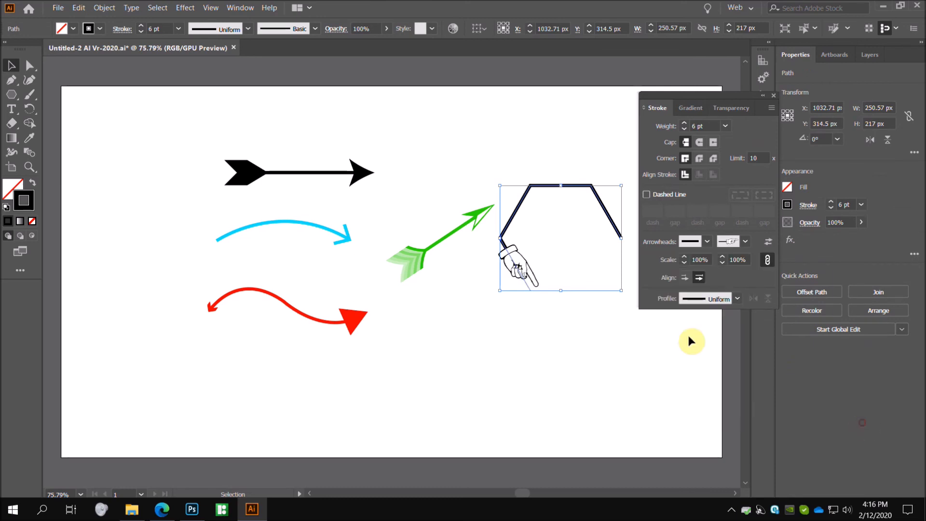
{"action": "left_click", "coordinate": [712, 243]}
{"action": "scroll", "coordinate": [665, 316], "scroll_direction": "down", "scroll_amount": 6}
{"action": "scroll", "coordinate": [832, 403], "scroll_direction": "down", "scroll_amount": 5}
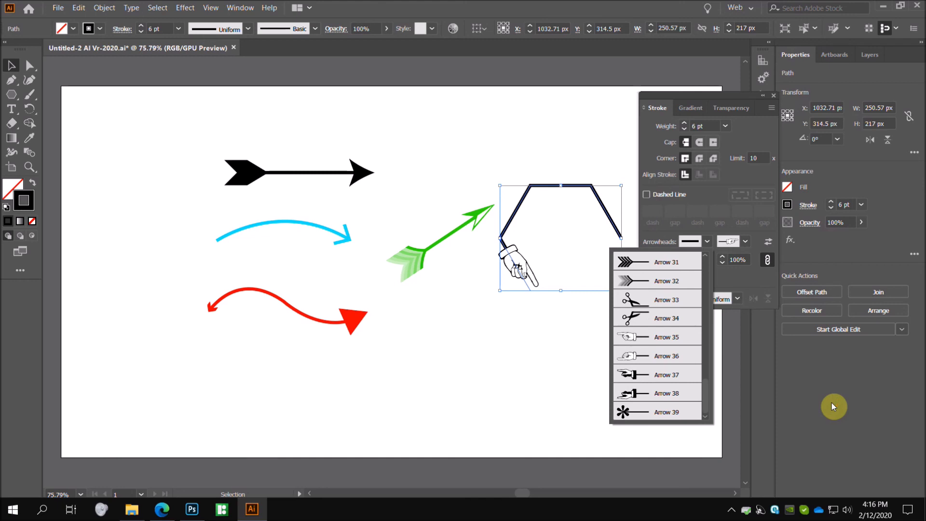
{"action": "left_click", "coordinate": [663, 357]}
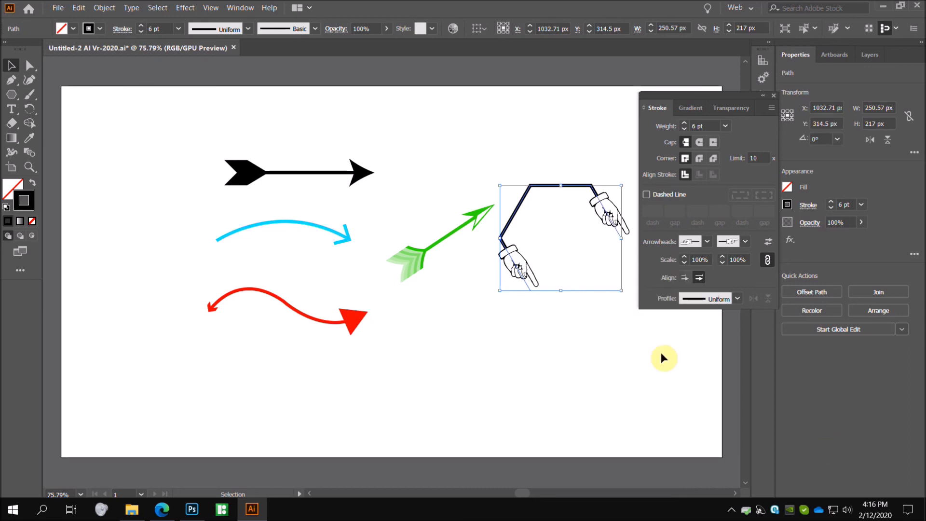
{"action": "left_click", "coordinate": [640, 351]}
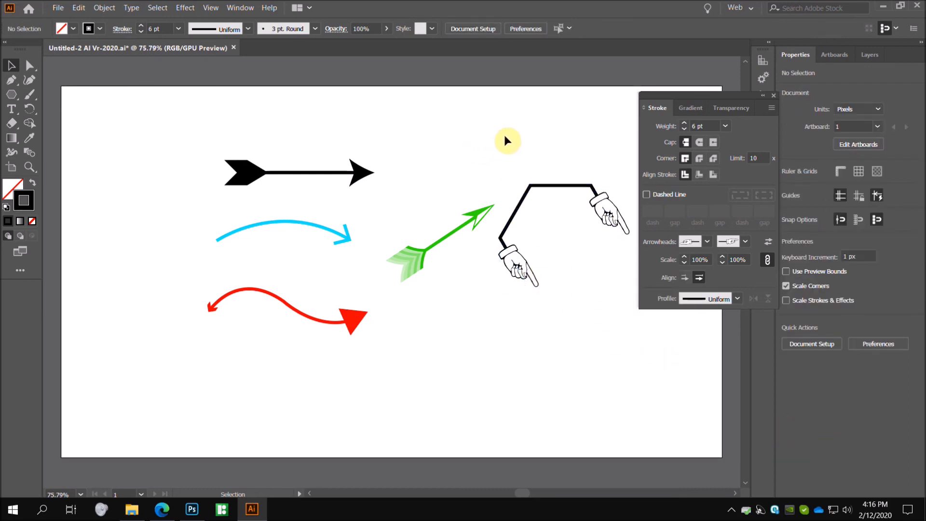
Set the open path's start arrowhead to Arrow 27 and its end arrowhead to the gray-shaded pointed arrow, and deselect the path
{"action": "left_click_drag", "start_coordinate": [520, 252], "coordinate": [607, 298]}
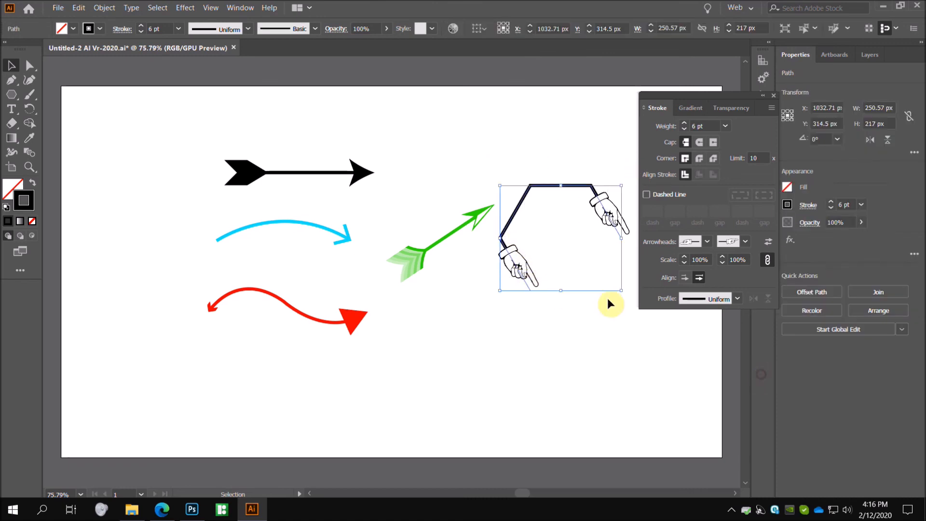
{"action": "left_click", "coordinate": [707, 241]}
{"action": "left_click", "coordinate": [693, 337]}
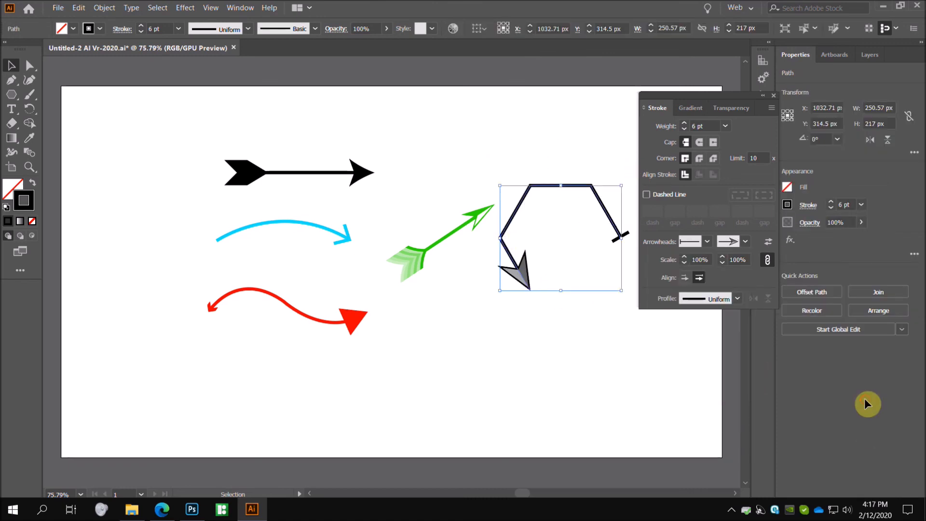
{"action": "left_click", "coordinate": [600, 325]}
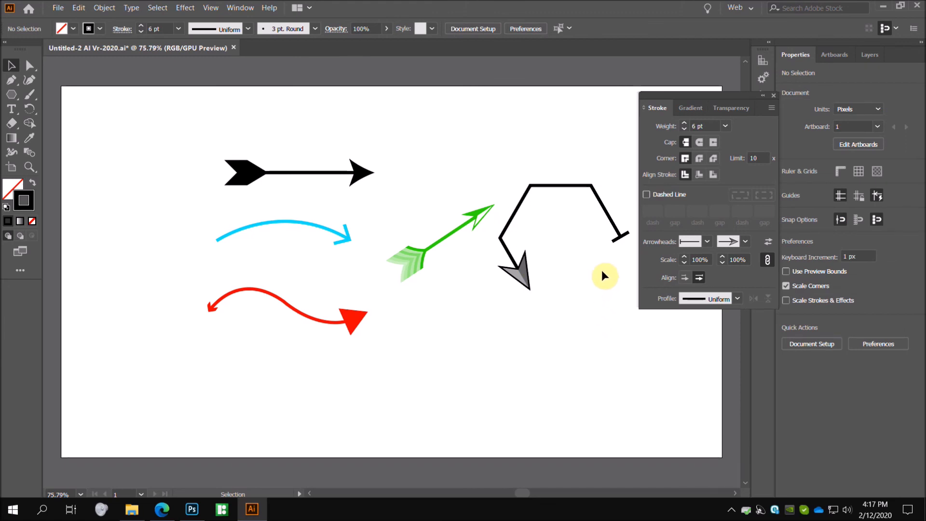
Change the open path's start arrowhead to the Arrow 24 circle and deselect the path
{"action": "left_click_drag", "start_coordinate": [504, 149], "coordinate": [622, 316]}
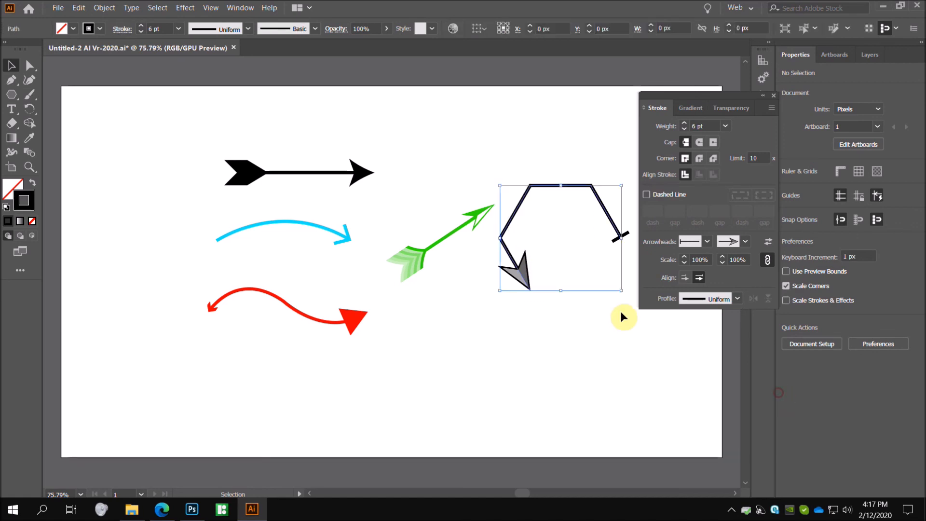
{"action": "left_click", "coordinate": [690, 243]}
{"action": "scroll", "coordinate": [822, 416], "scroll_direction": "up", "scroll_amount": 2}
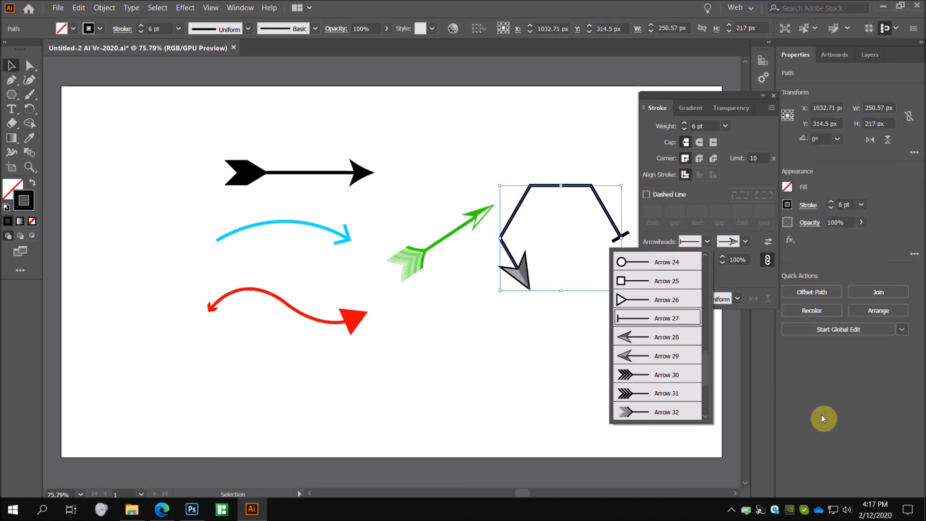
{"action": "left_click", "coordinate": [644, 321]}
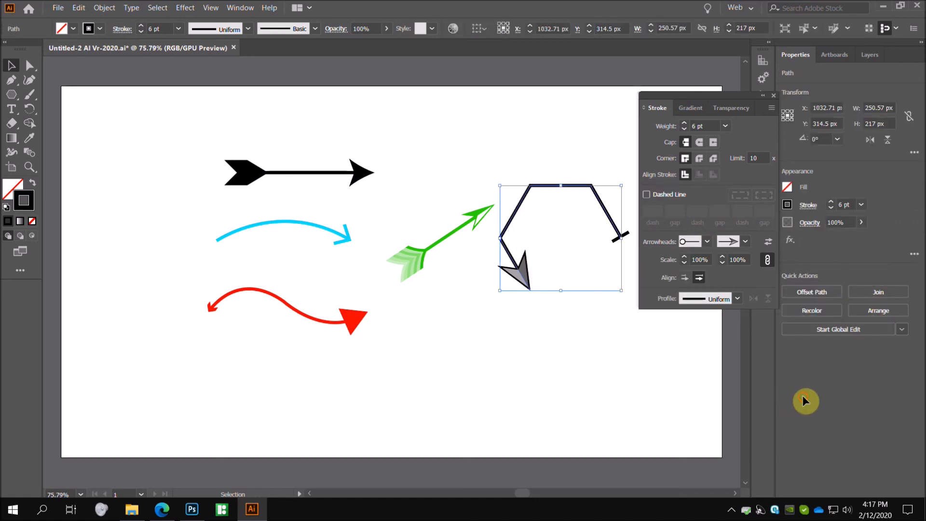
{"action": "left_click", "coordinate": [685, 338]}
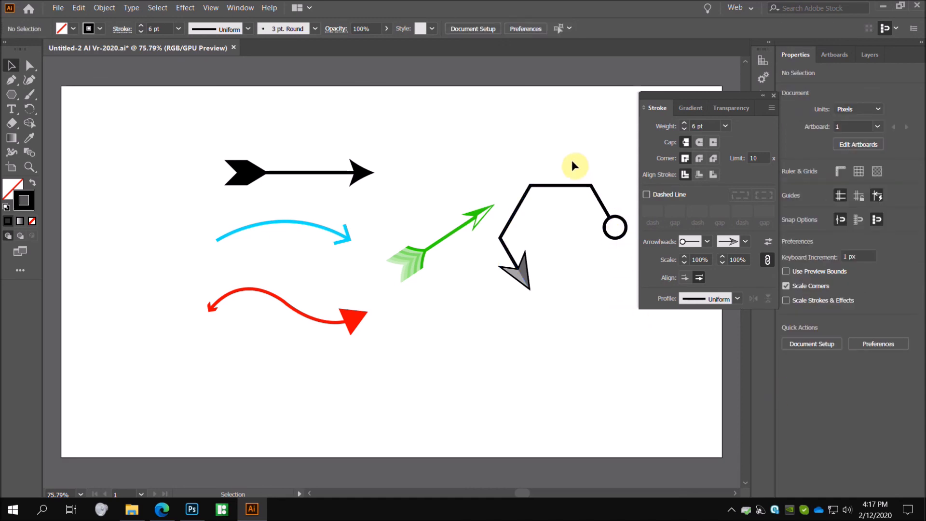
Place the bent arrow below the green arrow, rotated so its arrowhead points up, and save the document
{"action": "left_click_drag", "start_coordinate": [506, 141], "coordinate": [597, 291]}
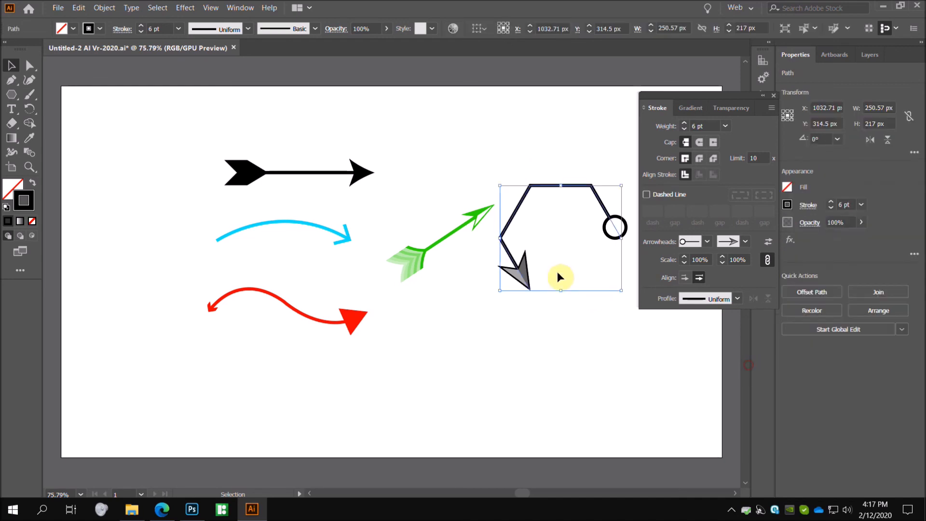
{"action": "left_click_drag", "start_coordinate": [494, 177], "coordinate": [514, 375]}
{"action": "left_click", "coordinate": [727, 319]}
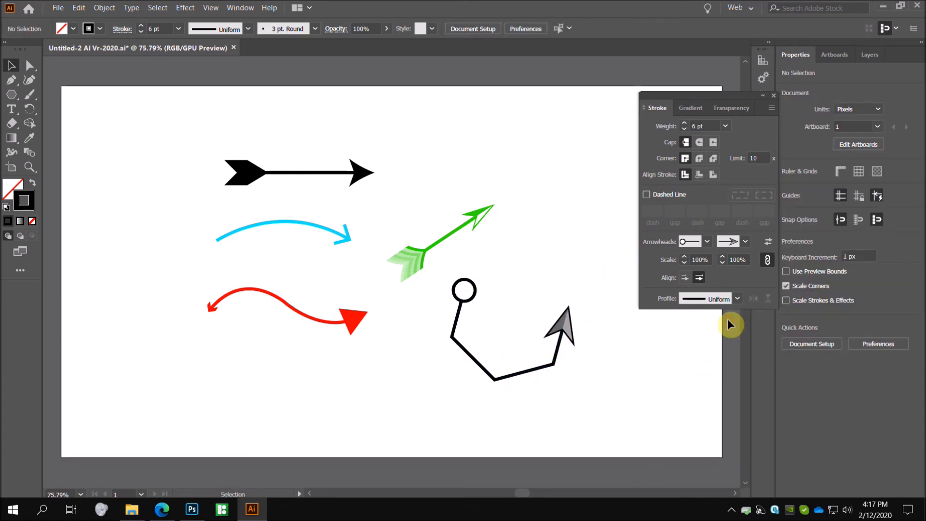
{"action": "key", "text": "ctrl+s"}
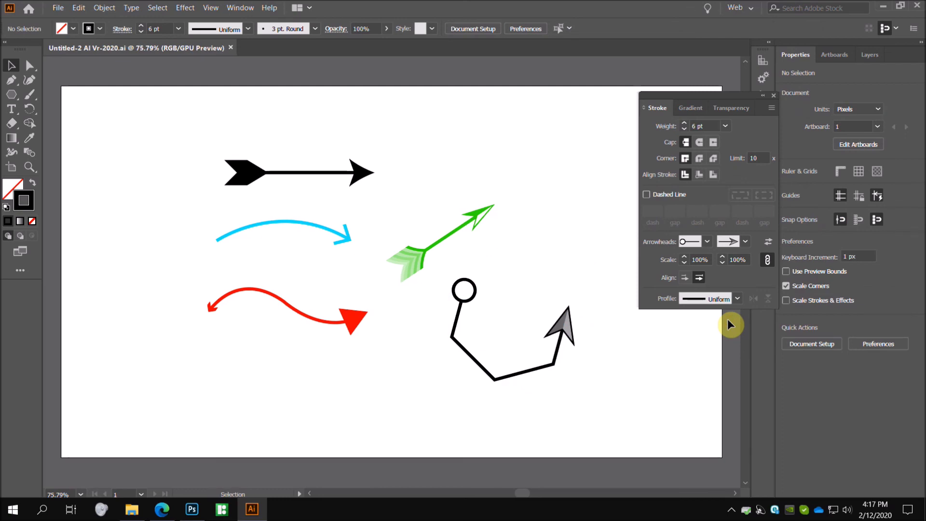